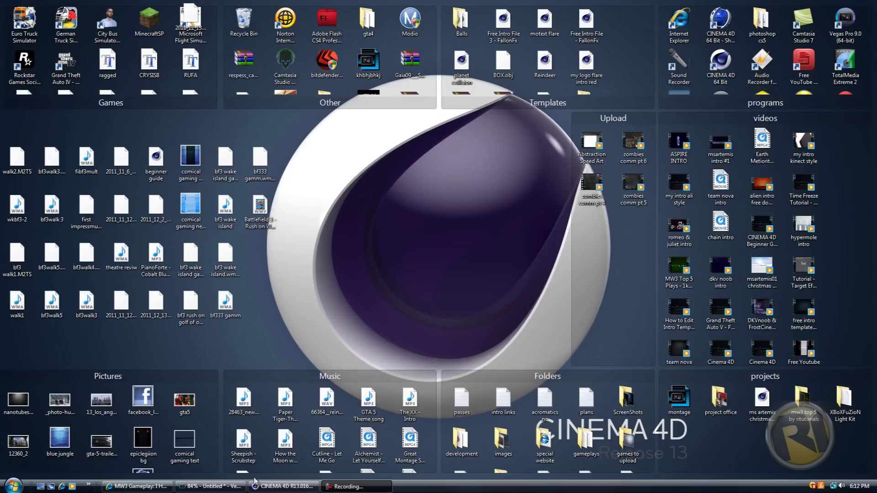
# Rewind the RITUTORIALS text animation to frame 0, play it through, then rewind it again
pyautogui.click(284, 486)
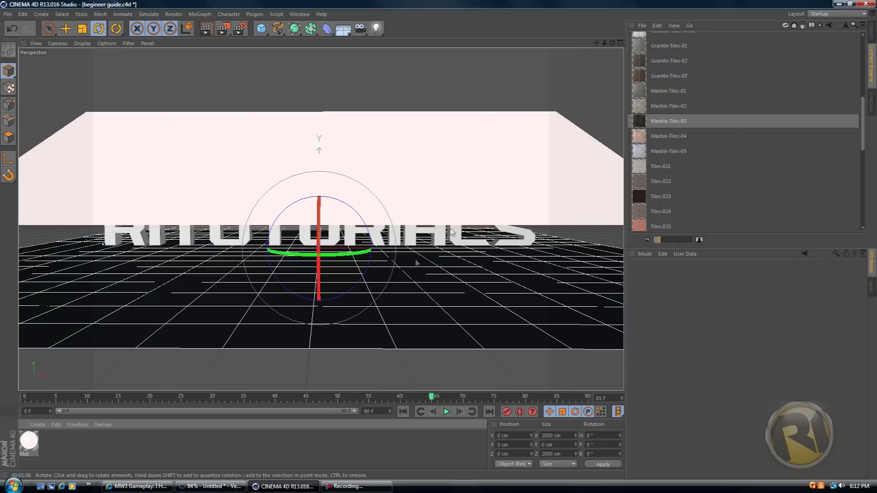
pyautogui.click(412, 396)
pyautogui.moveTo(411, 395); pyautogui.dragTo(2, 395)
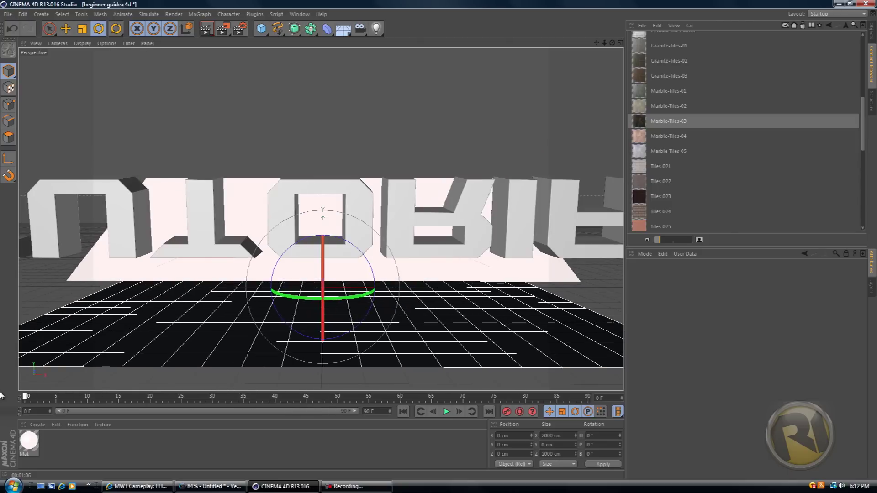
pyautogui.click(445, 412)
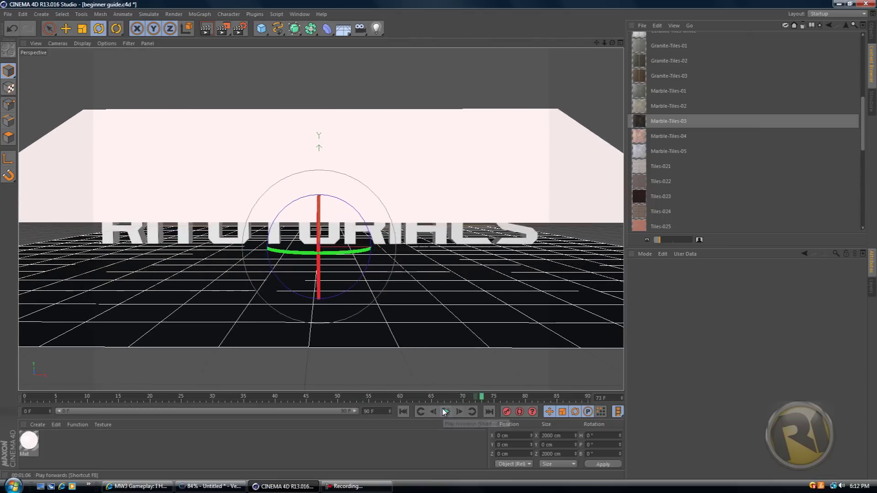
pyautogui.click(445, 412)
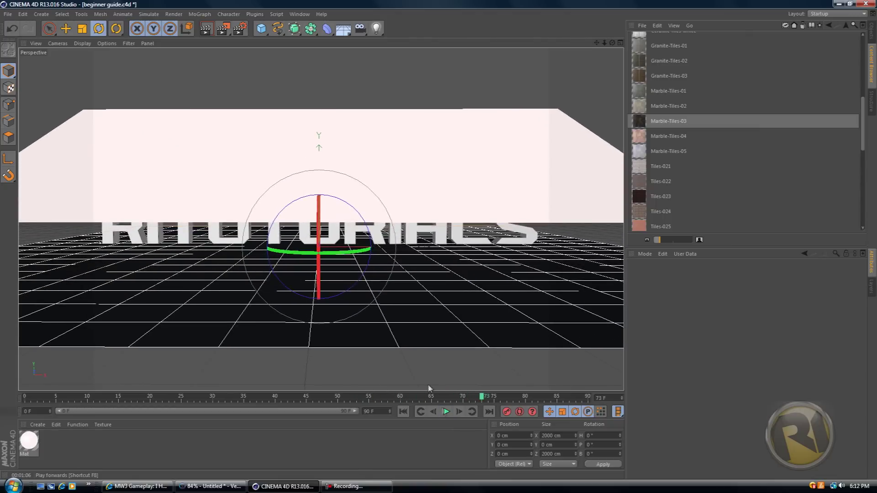
pyautogui.click(446, 412)
pyautogui.click(447, 412)
pyautogui.moveTo(551, 400); pyautogui.dragTo(668, 405)
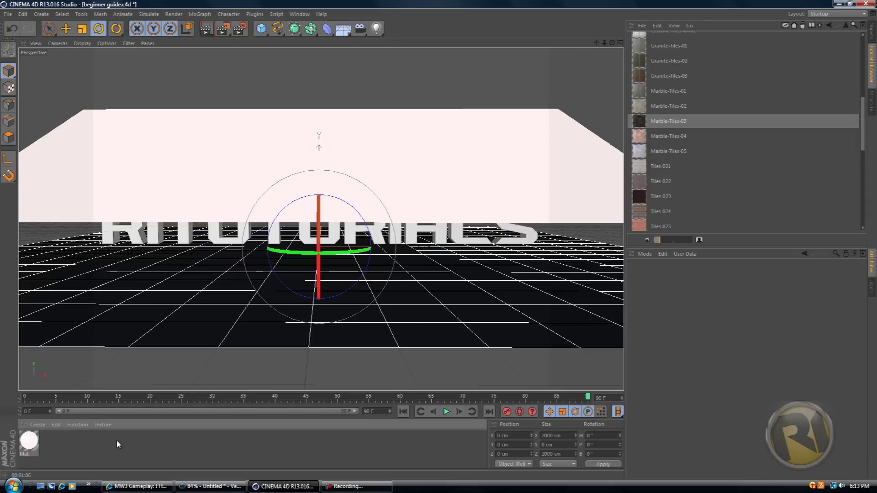
# Add material Mat.1 and show its Color channel in the Material Editor
pyautogui.doubleClick(116, 440)
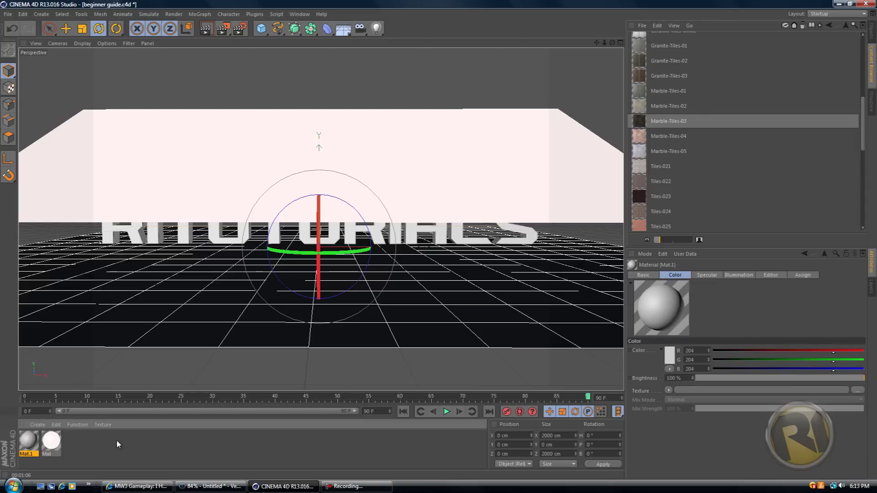
pyautogui.doubleClick(29, 441)
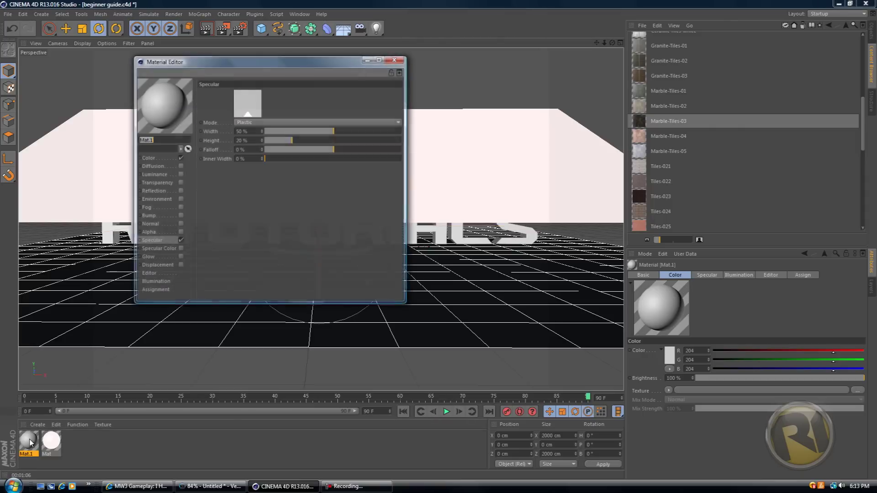
pyautogui.click(155, 159)
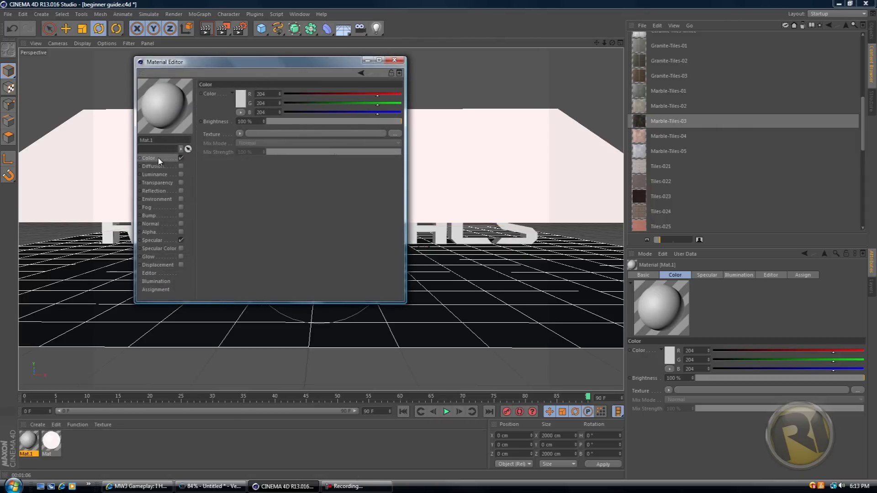
# Set Mat.1's Color to bright blue, R0 G153 B255
pyautogui.click(237, 103)
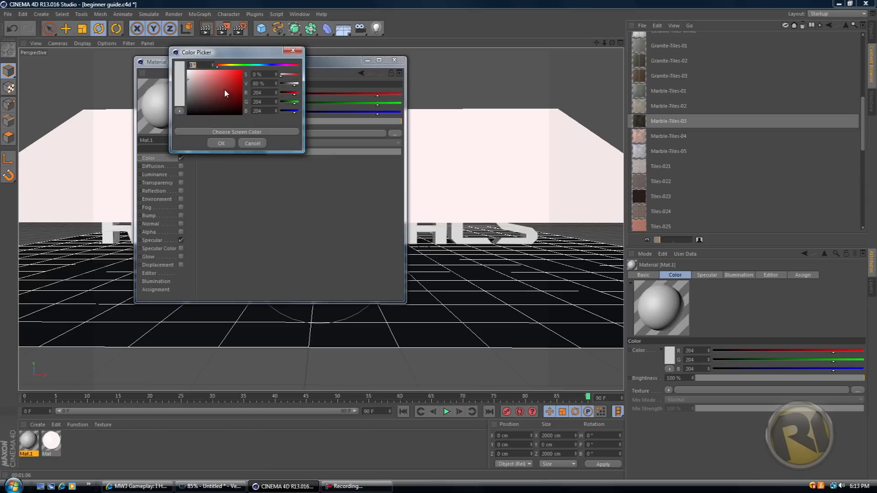
pyautogui.moveTo(225, 93); pyautogui.dragTo(243, 70)
pyautogui.click(263, 65)
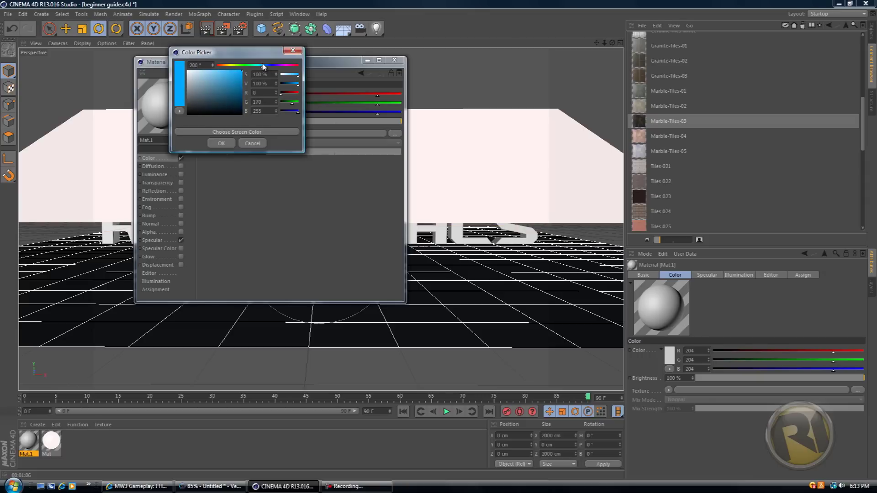
pyautogui.click(228, 142)
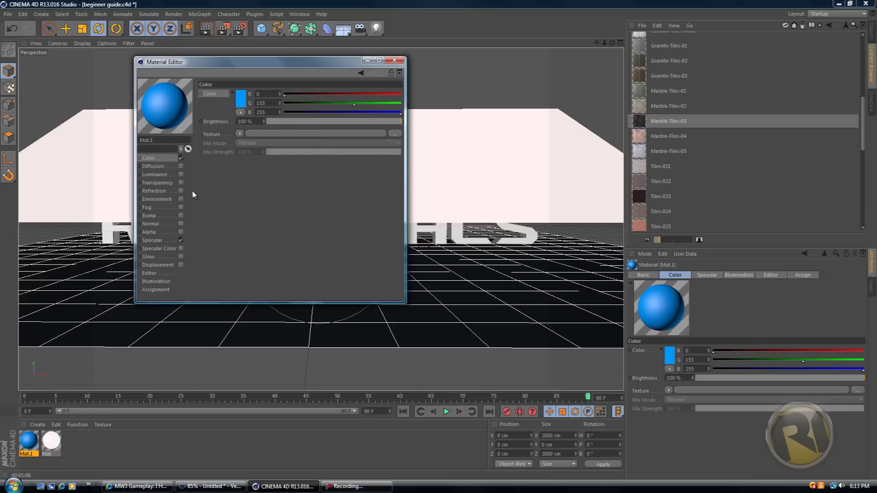
# Enable Reflection on Mat.1 with a white colour at 100% brightness
pyautogui.click(158, 192)
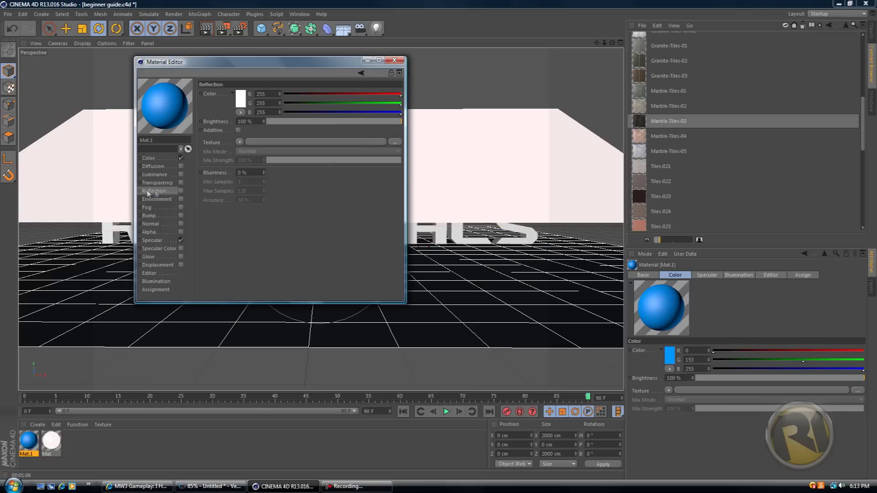
pyautogui.click(181, 192)
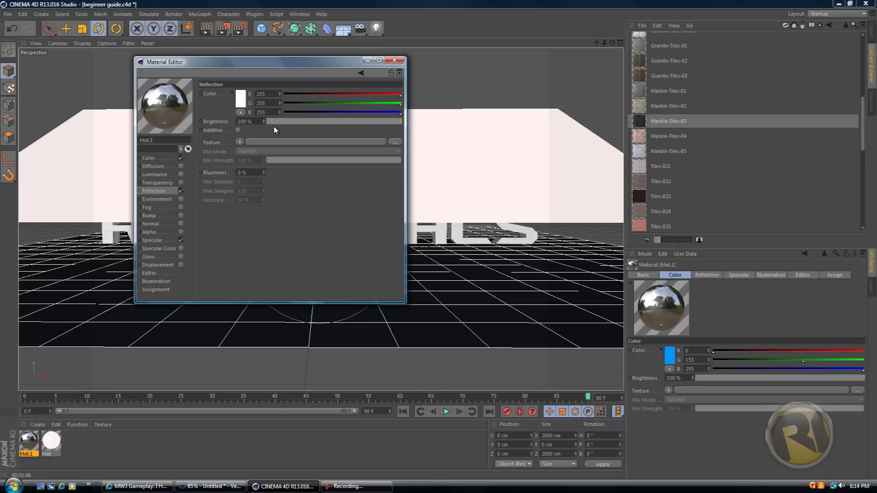
pyautogui.moveTo(265, 122); pyautogui.dragTo(264, 119)
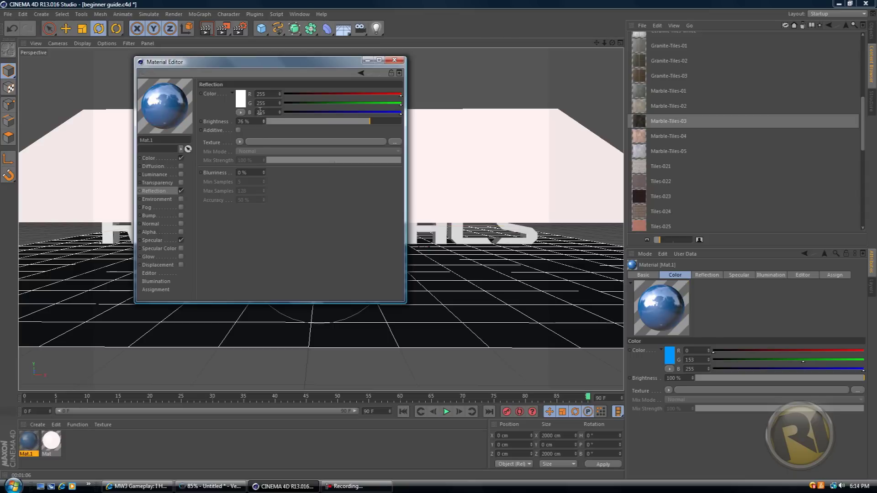
pyautogui.click(239, 99)
pyautogui.moveTo(239, 102); pyautogui.dragTo(243, 69)
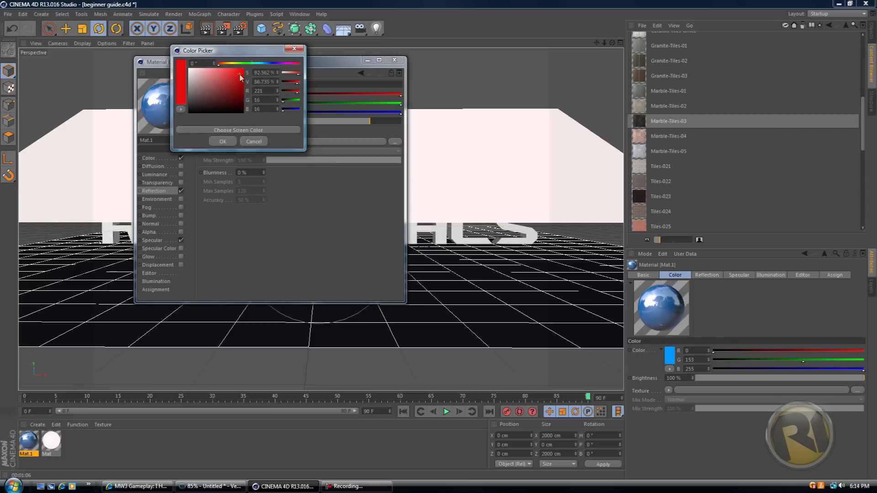
pyautogui.click(223, 141)
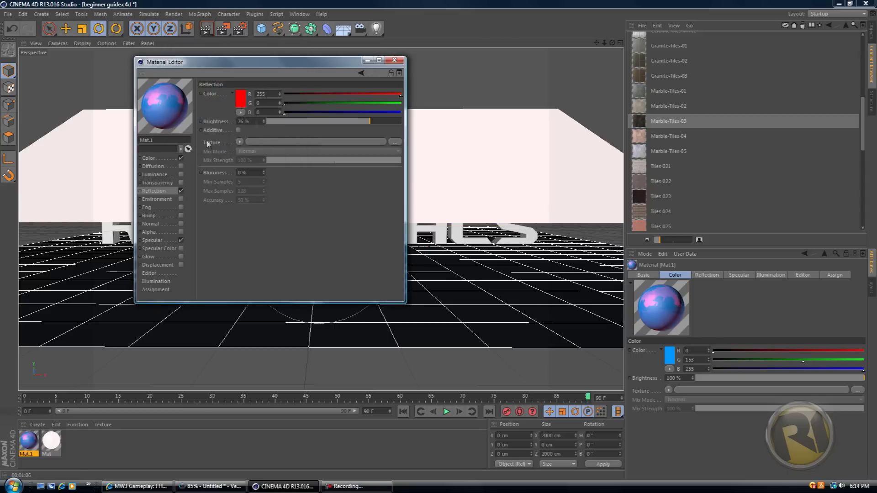
pyautogui.click(240, 98)
pyautogui.moveTo(229, 96); pyautogui.dragTo(190, 68)
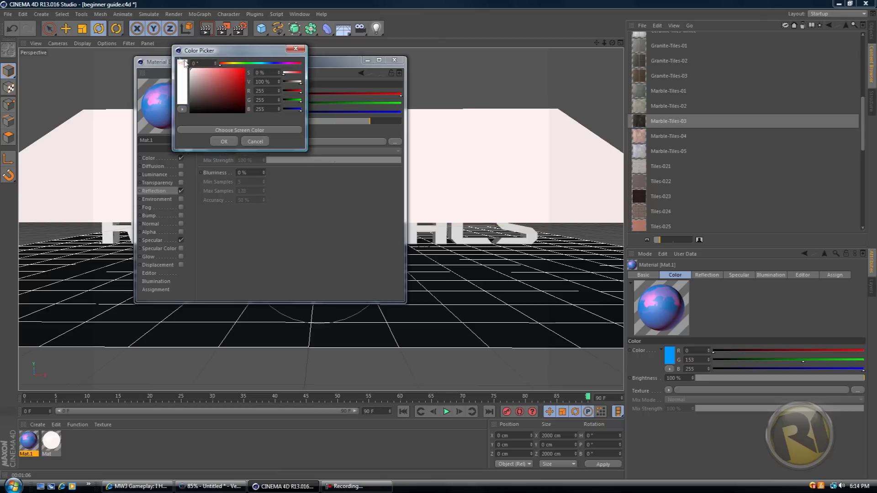
pyautogui.click(224, 142)
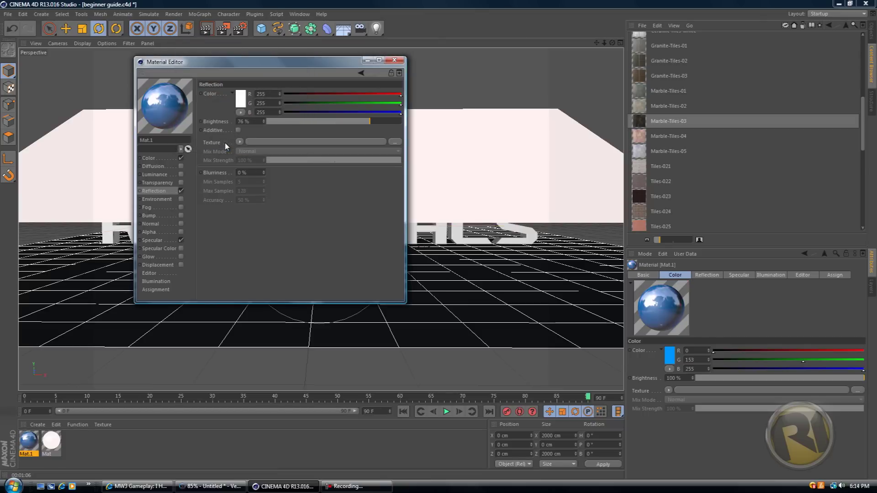
pyautogui.moveTo(265, 124); pyautogui.dragTo(265, 122)
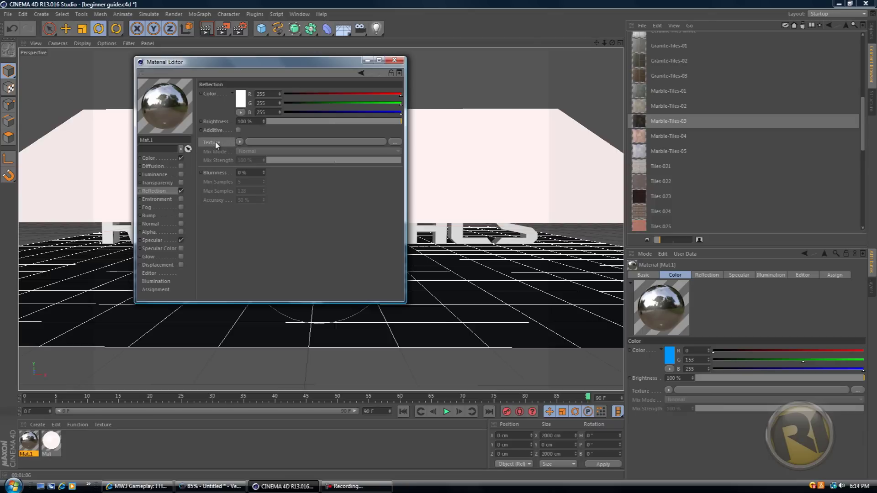
# Load a Fresnel texture into Mat.1's Reflection channel
pyautogui.click(239, 143)
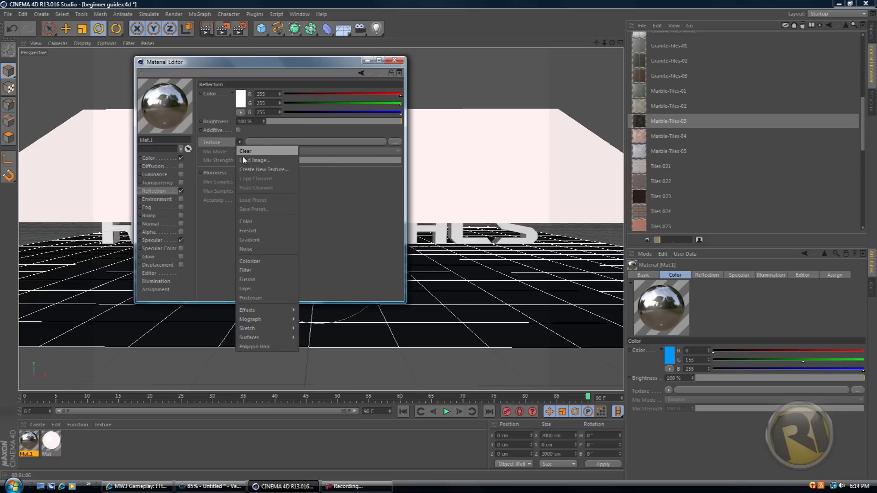
pyautogui.click(253, 230)
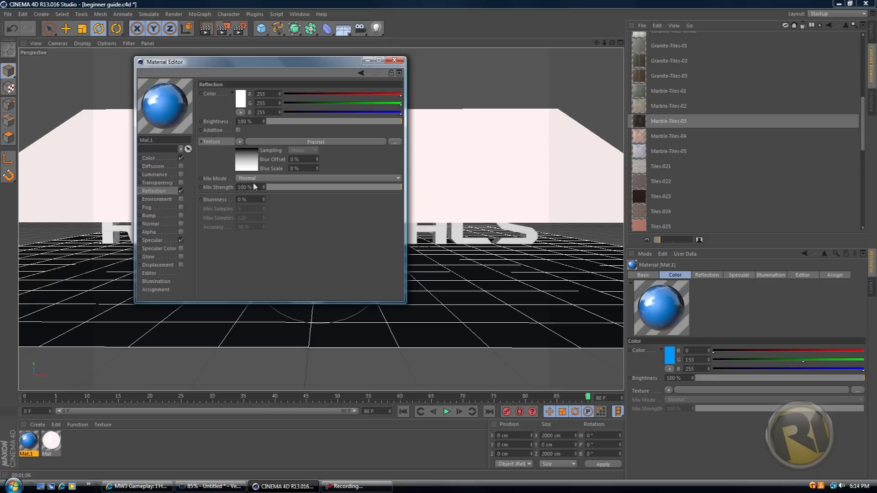
# Close the Material Editor and drop Mat.1 onto the MoText RITUTORIALS object
pyautogui.click(394, 59)
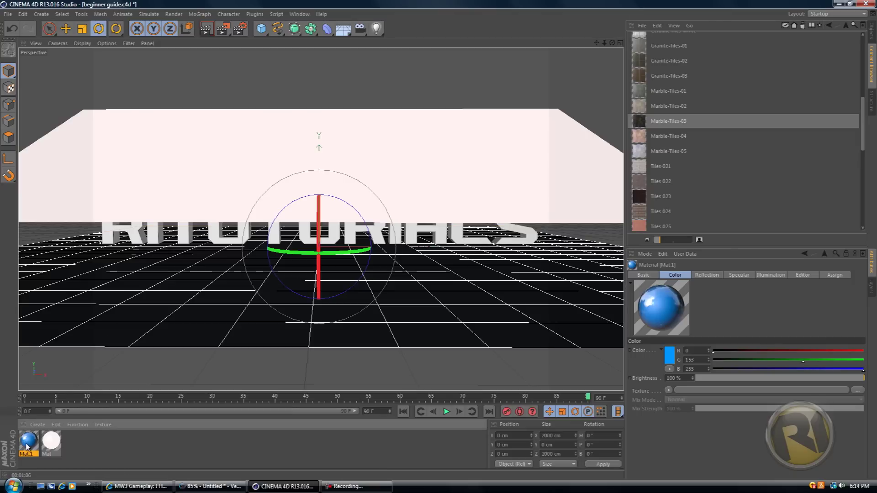
pyautogui.moveTo(27, 447); pyautogui.dragTo(155, 237)
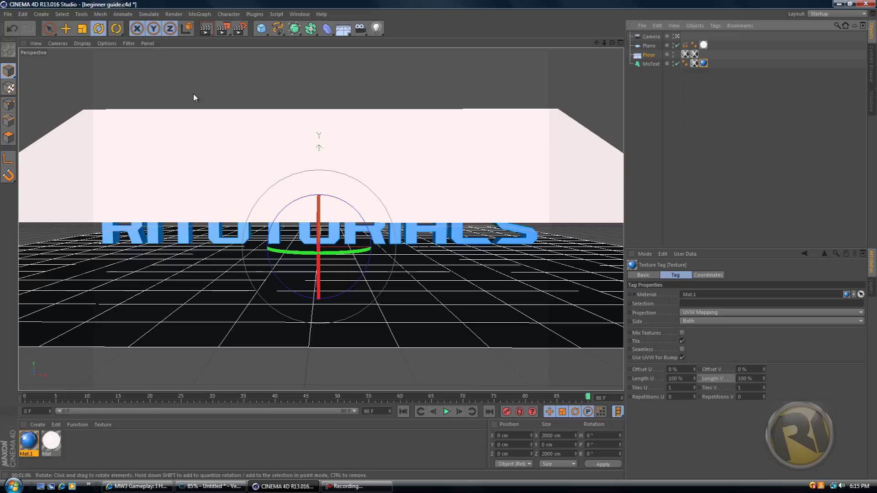
# Render the view of the blue text over the tiled floor, then minimise Cinema 4D
pyautogui.click(206, 29)
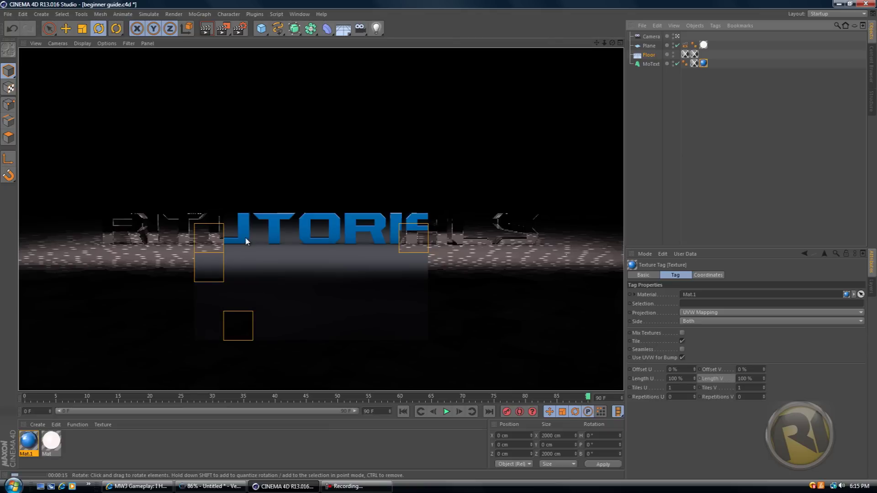
pyautogui.click(314, 246)
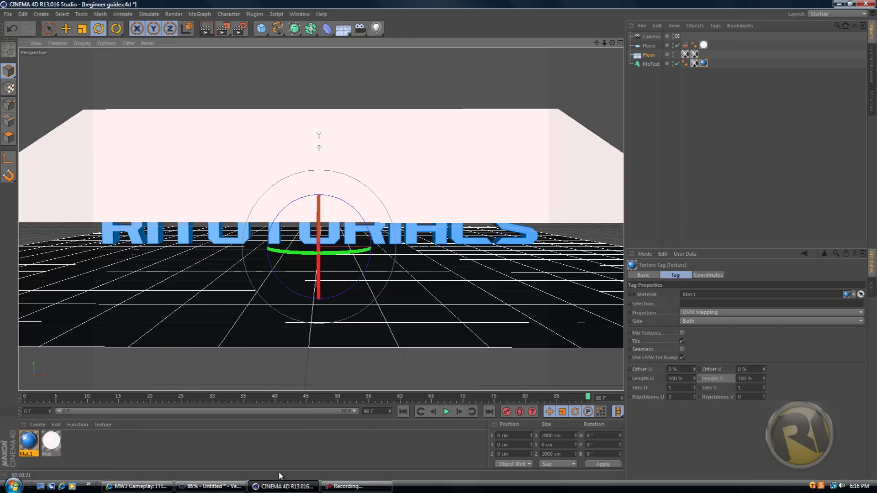
pyautogui.click(280, 487)
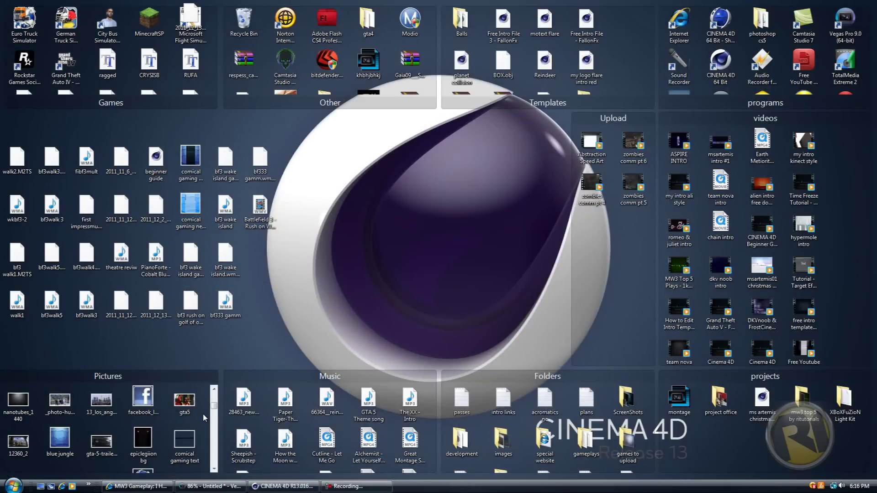
# Scroll down the Pictures fence and select the stippled_metal_2052025 image
pyautogui.scroll(-1, 204, 417)
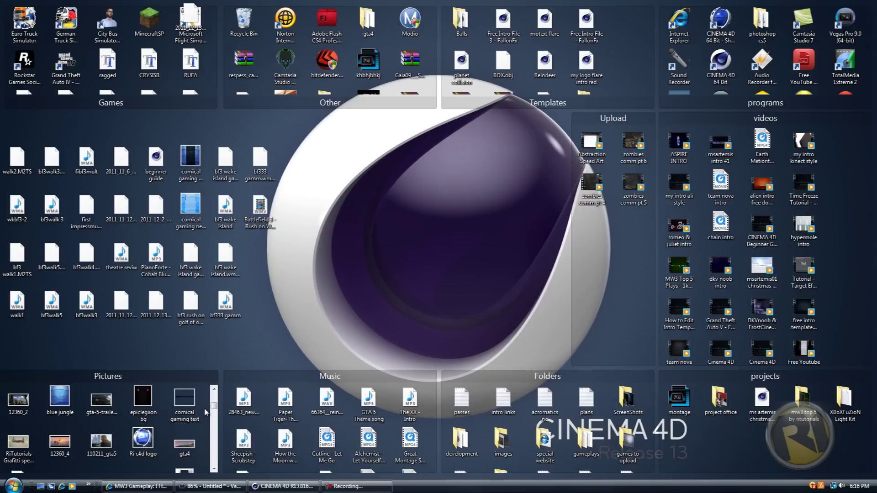
pyautogui.scroll(-3, 205, 413)
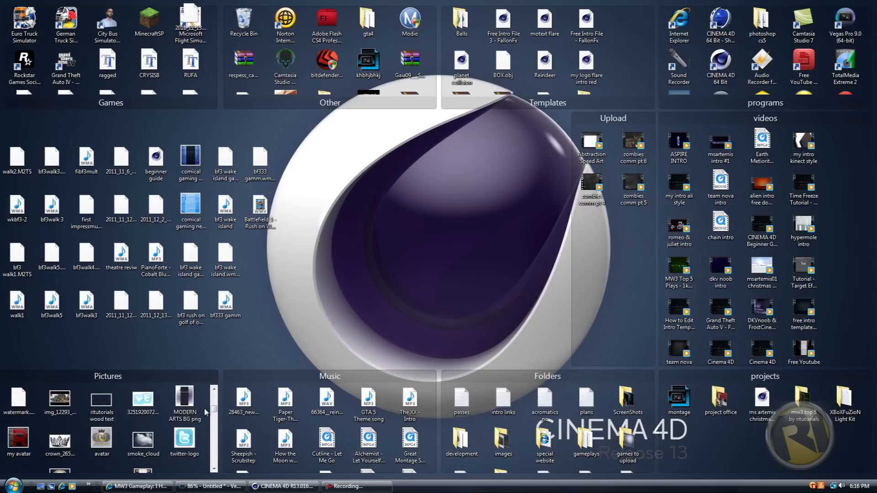
pyautogui.scroll(-1, 206, 413)
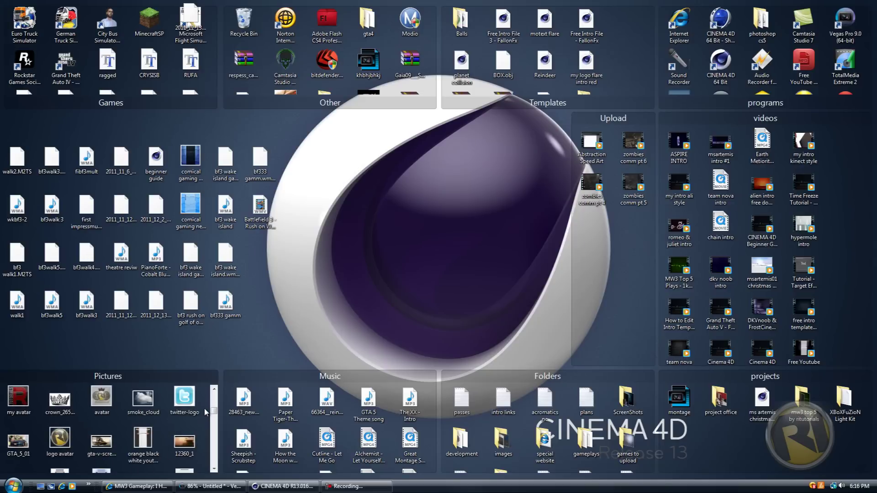
pyautogui.scroll(-1, 205, 412)
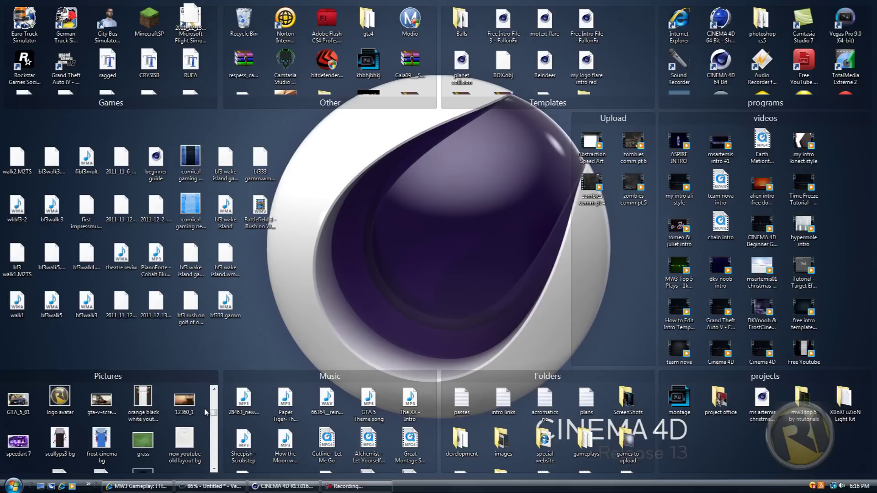
pyautogui.scroll(-2, 204, 412)
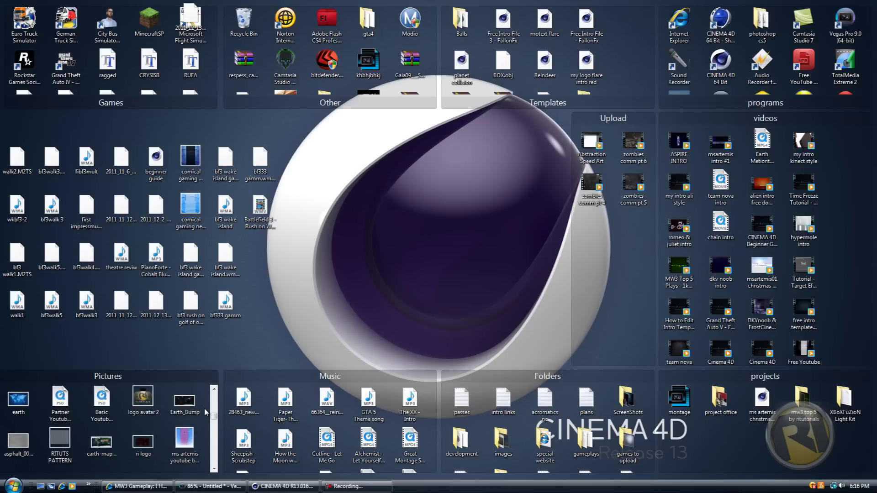
pyautogui.scroll(-2, 206, 412)
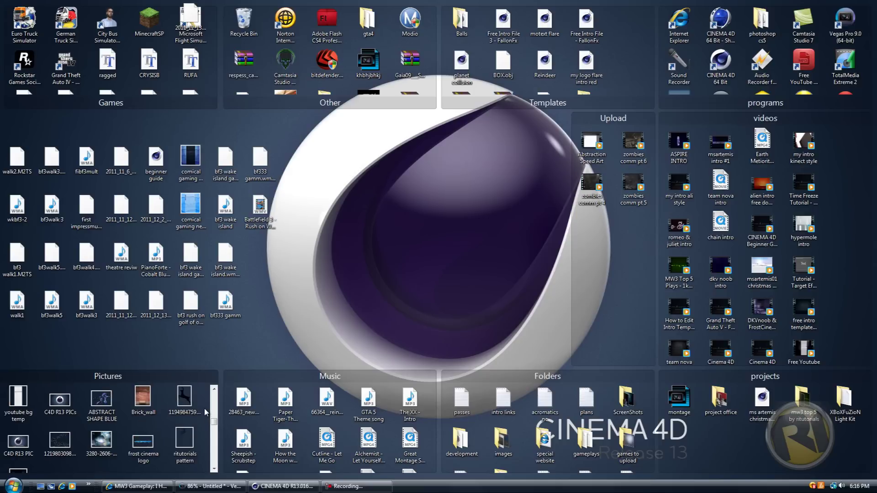
pyautogui.scroll(-3, 205, 412)
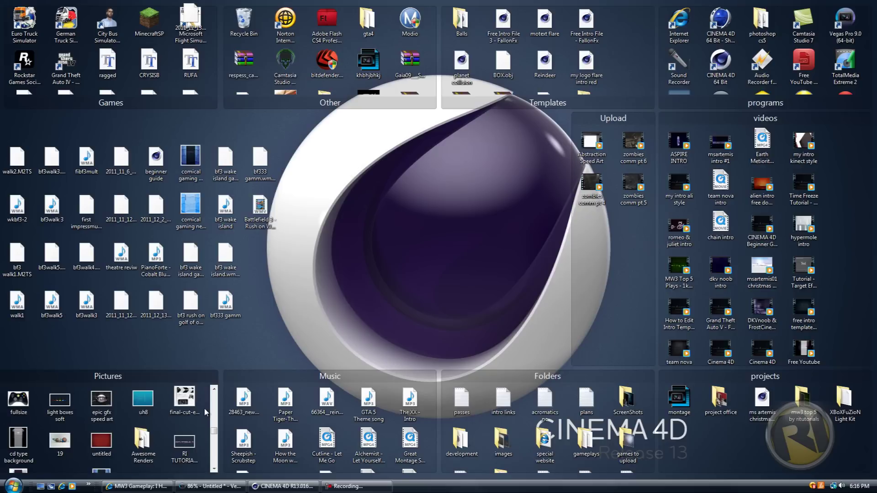
pyautogui.scroll(-4, 205, 413)
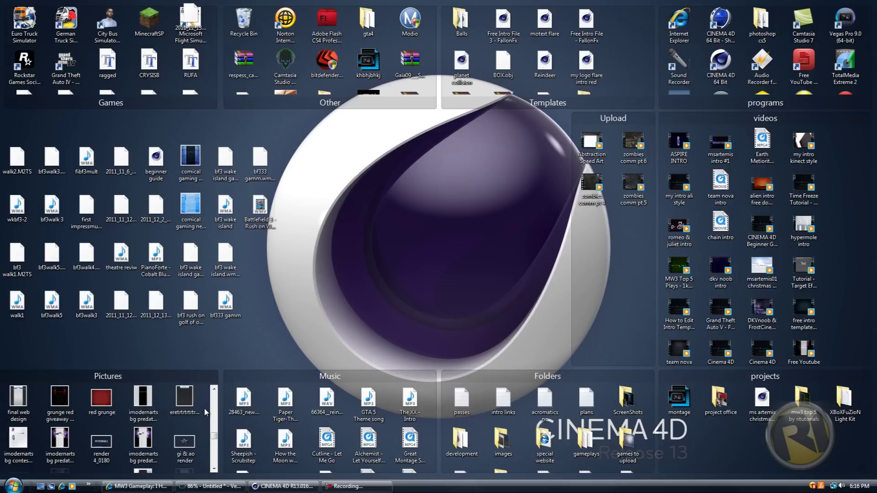
pyautogui.scroll(-4, 204, 413)
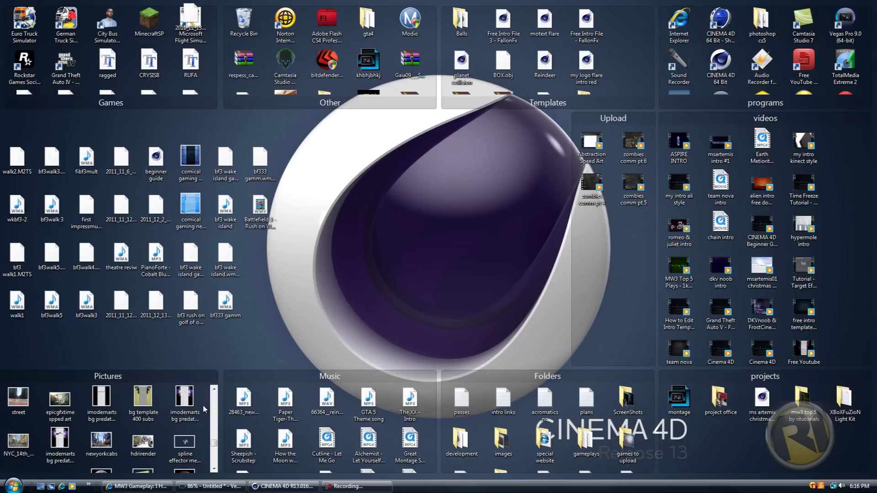
pyautogui.scroll(-2, 202, 402)
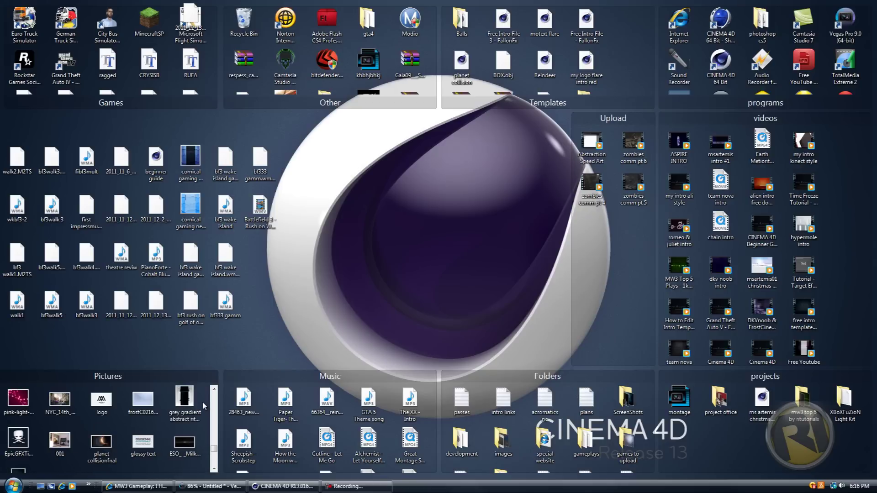
pyautogui.scroll(-1, 202, 402)
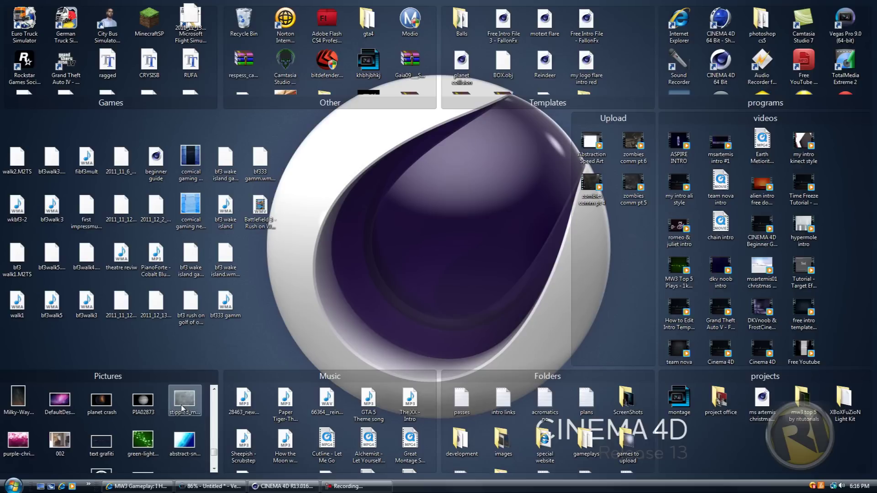
pyautogui.click(183, 407)
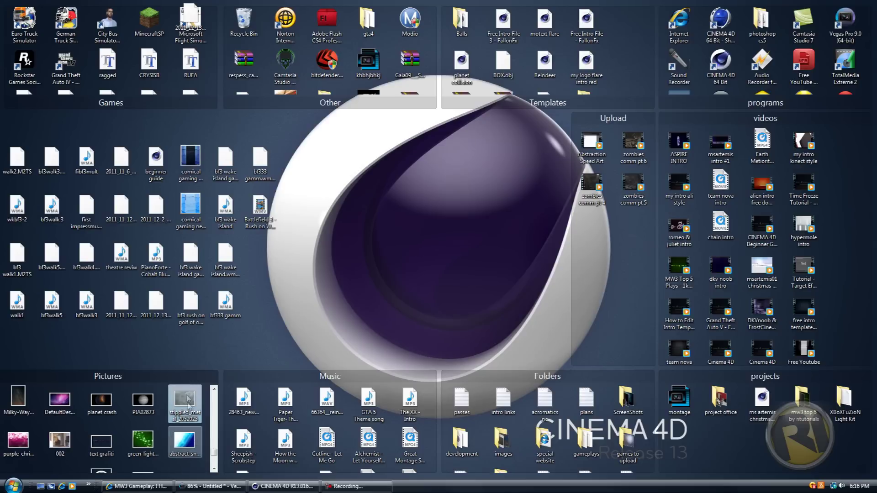
# Drop stippled_metal_2052025 into the Material Manager to make material Mat, then open Mat
pyautogui.moveTo(188, 397); pyautogui.dragTo(188, 450)
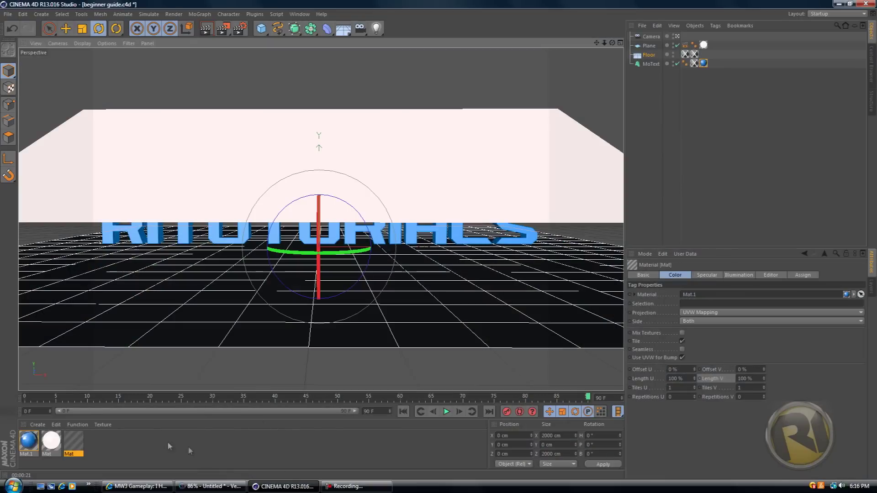
pyautogui.doubleClick(74, 442)
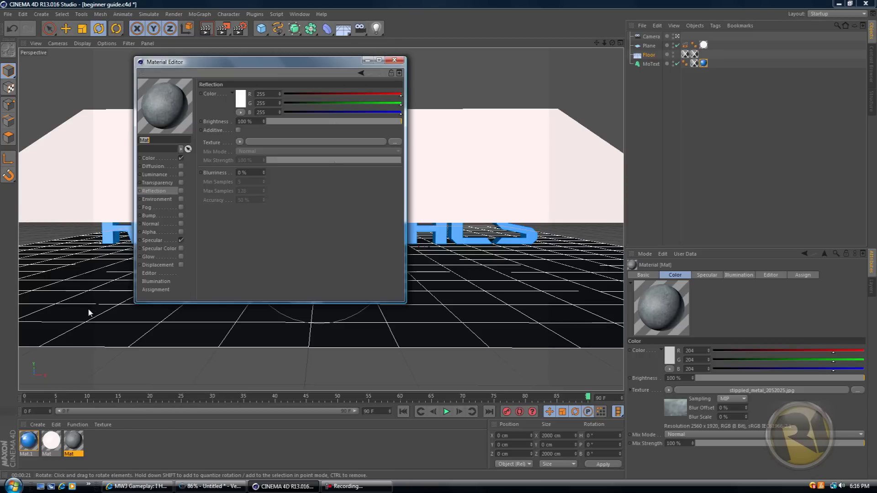
# Enable Mat's Diffusion using the stippled_metal_2052025.jpg bitmap at 70% Mix Strength
pyautogui.click(164, 158)
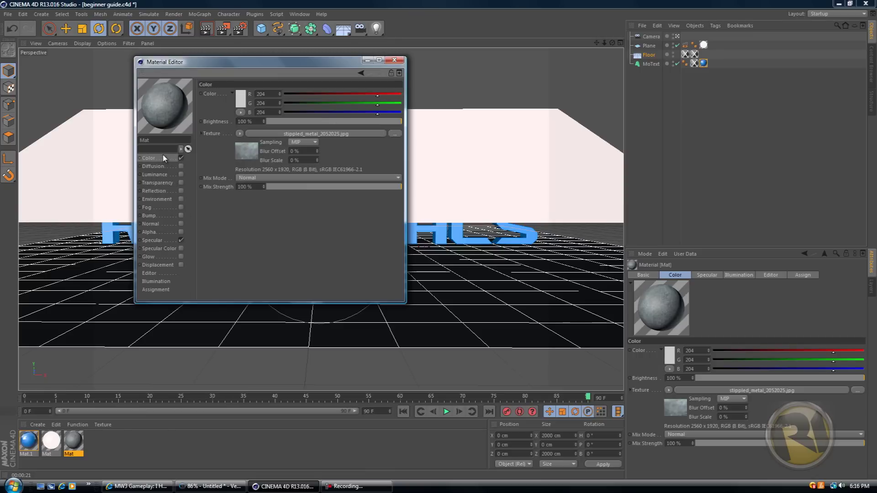
pyautogui.click(168, 167)
pyautogui.click(181, 167)
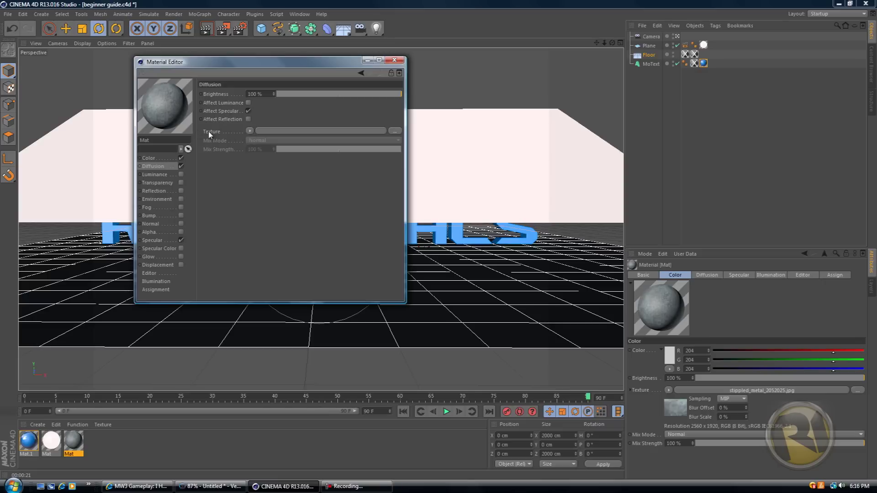
pyautogui.click(249, 131)
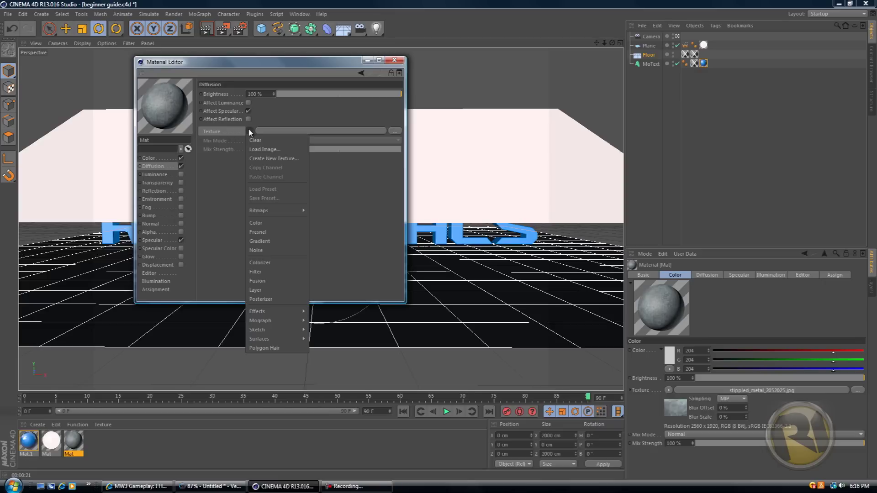
pyautogui.moveTo(249, 213)
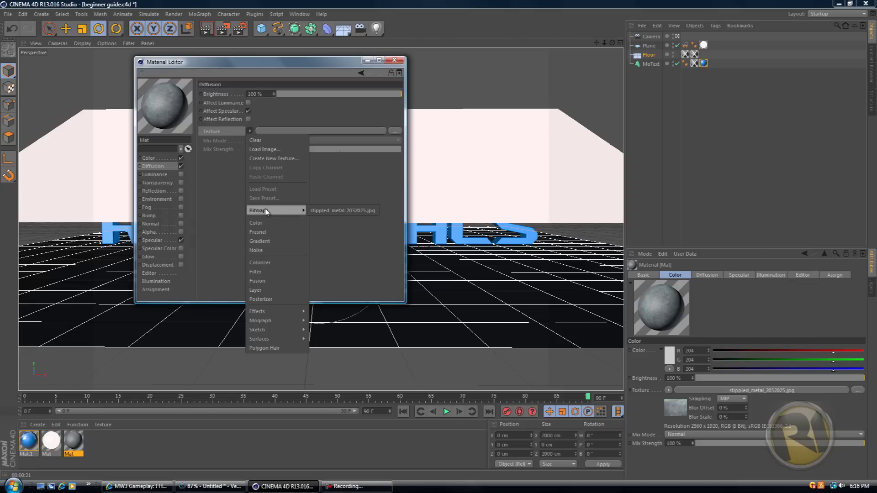
pyautogui.click(317, 211)
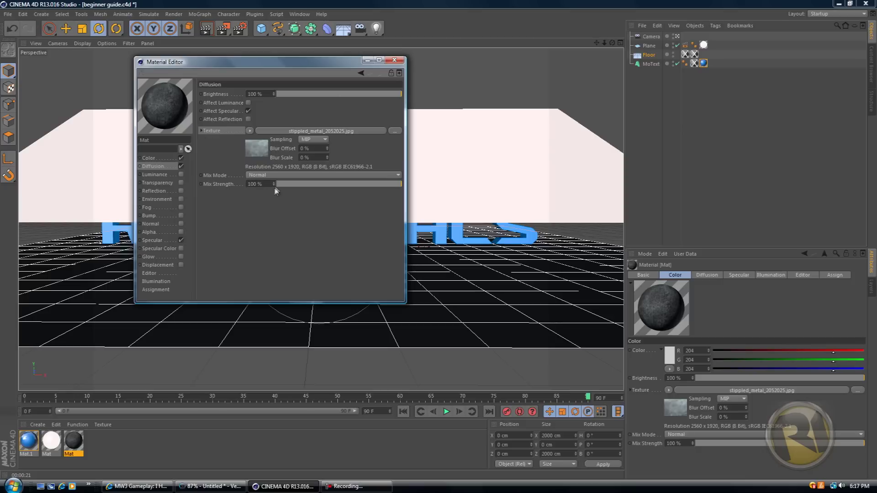
pyautogui.moveTo(274, 185); pyautogui.dragTo(273, 181)
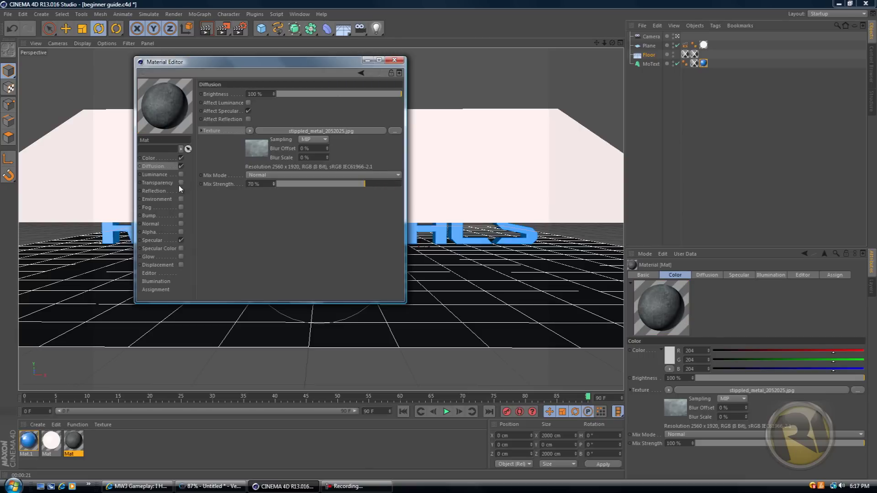
# Apply Mat to the Floor object and test-render the stippled metal floor under the text
pyautogui.click(394, 60)
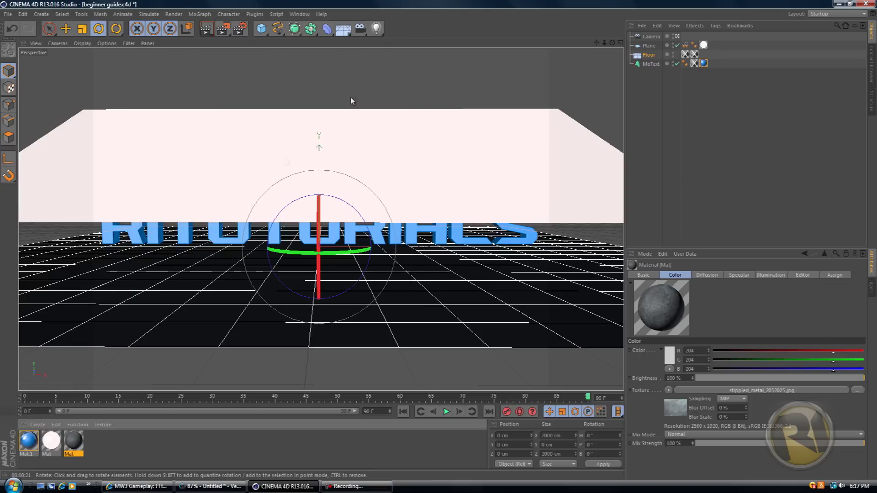
pyautogui.moveTo(74, 441); pyautogui.dragTo(216, 284)
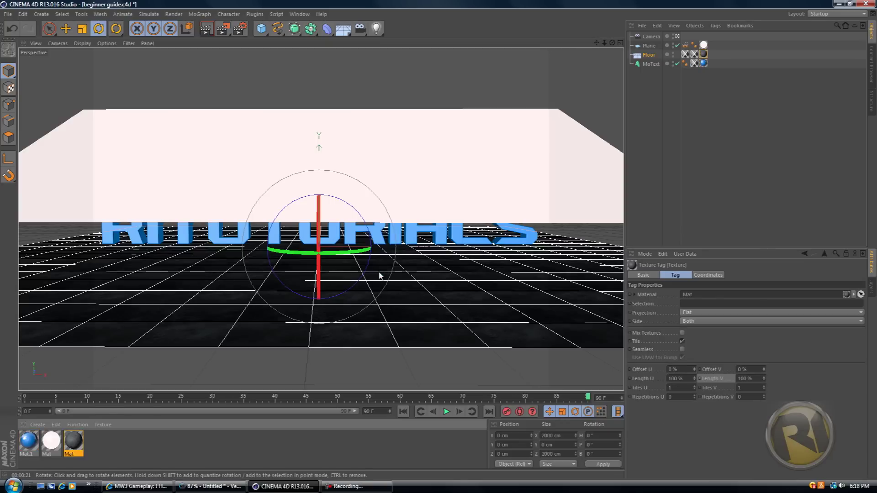
pyautogui.click(205, 28)
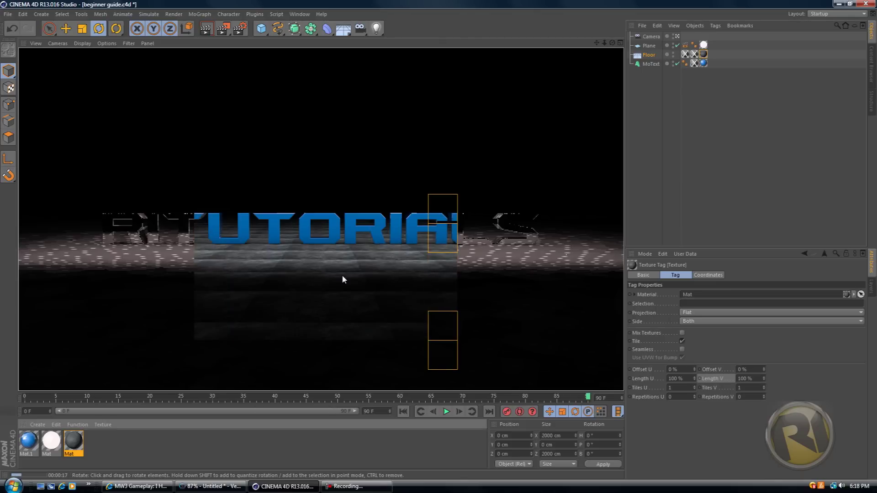
pyautogui.click(300, 276)
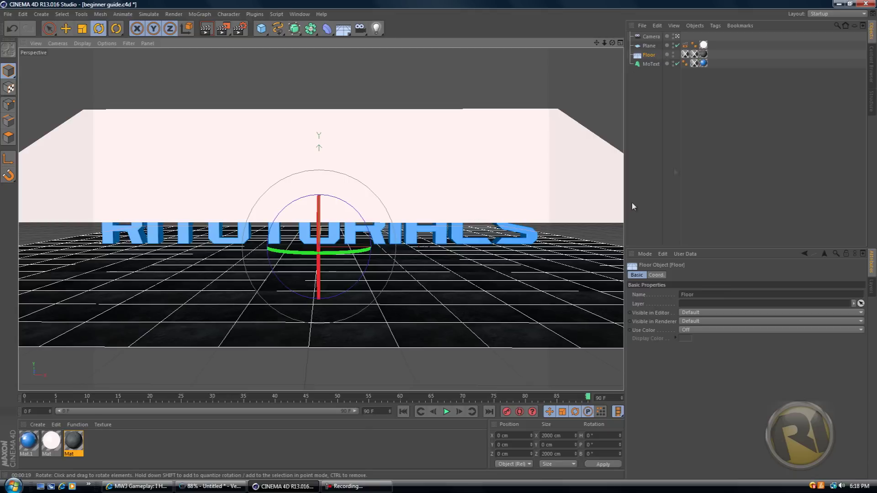
# Select the Floor's Mat texture tag and turn on seamless tiling
pyautogui.click(703, 55)
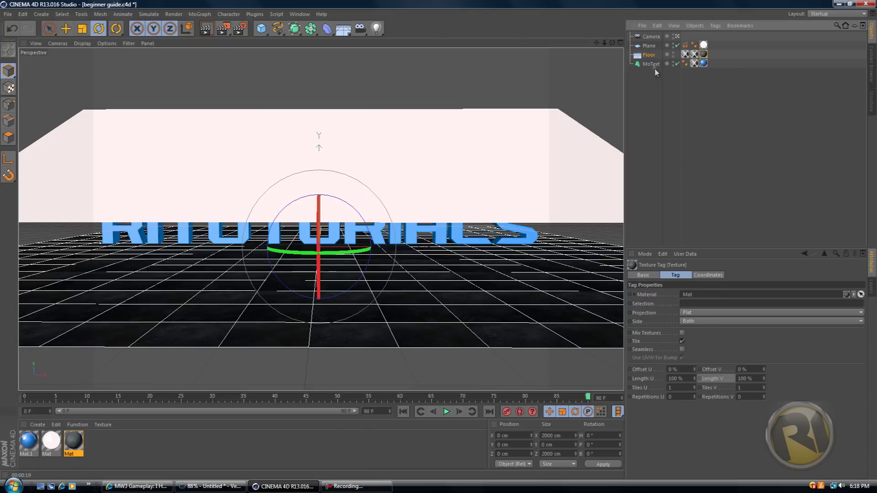
pyautogui.click(644, 56)
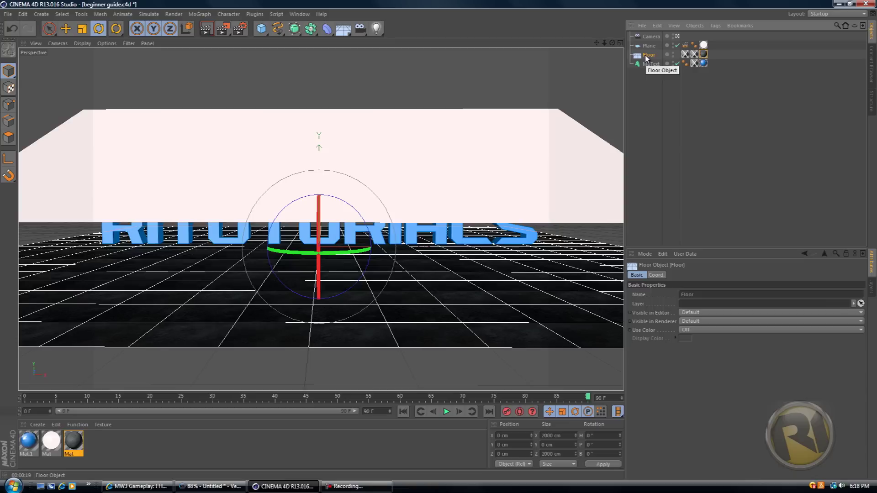
pyautogui.click(703, 54)
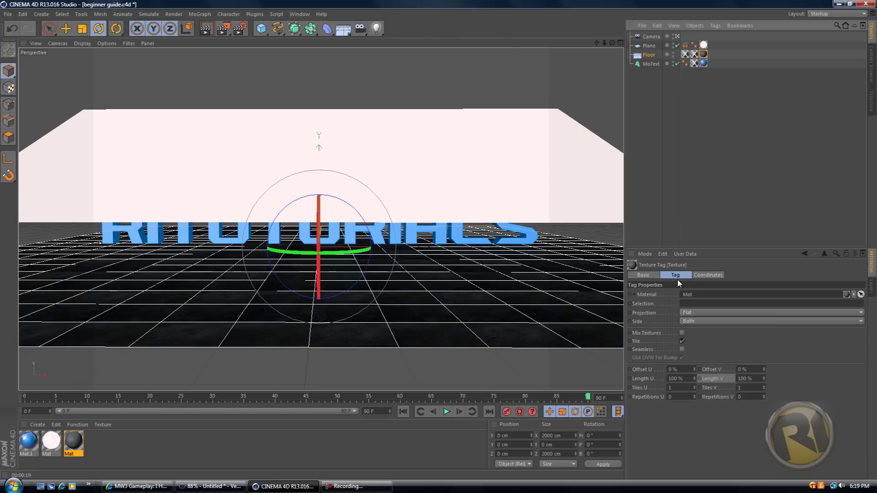
pyautogui.click(682, 350)
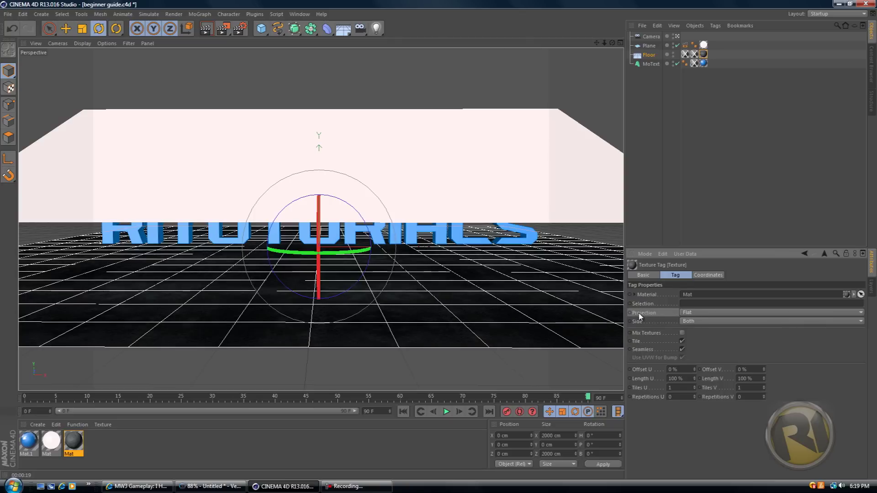
# Switch the floor texture projection to UVW Mapping and run a quick test render
pyautogui.click(699, 314)
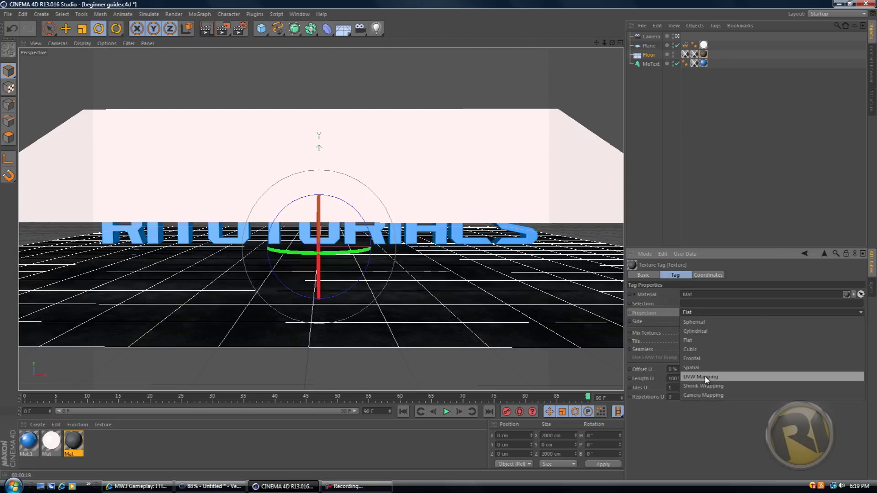
pyautogui.click(706, 377)
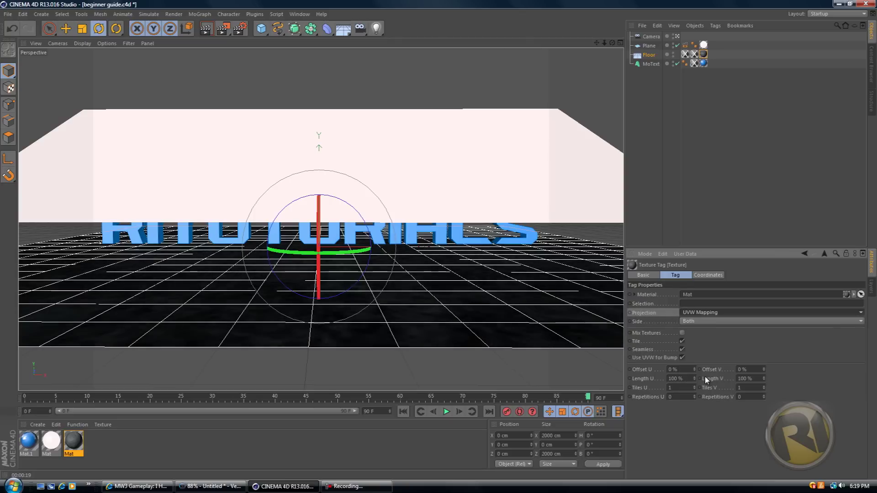
pyautogui.click(209, 30)
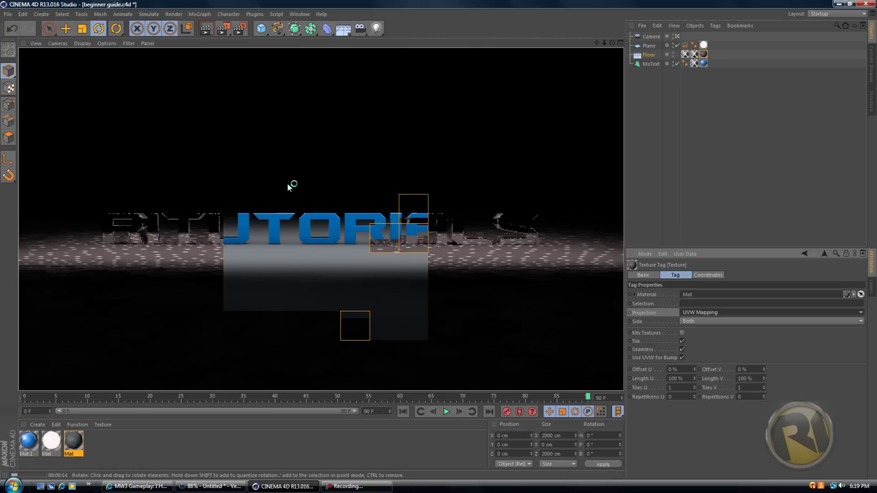
pyautogui.press('Escape')
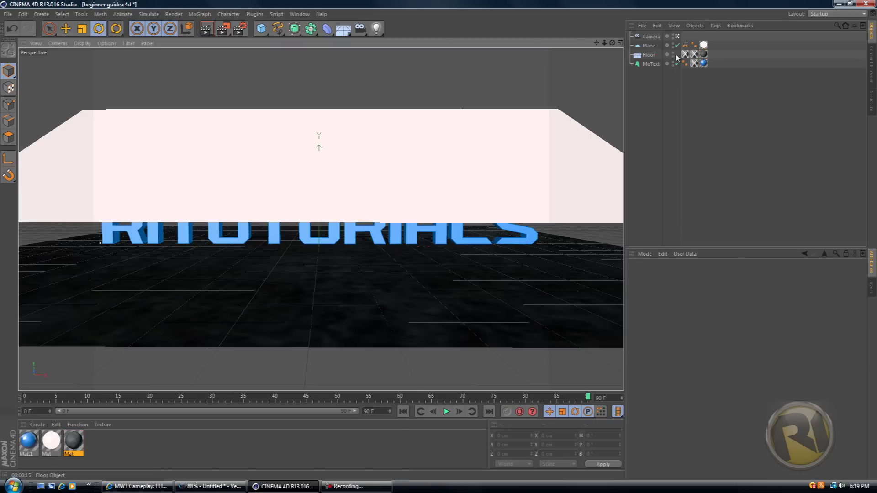
# Change the floor texture tag's projection from UVW Mapping to Cubic and render again
pyautogui.click(704, 54)
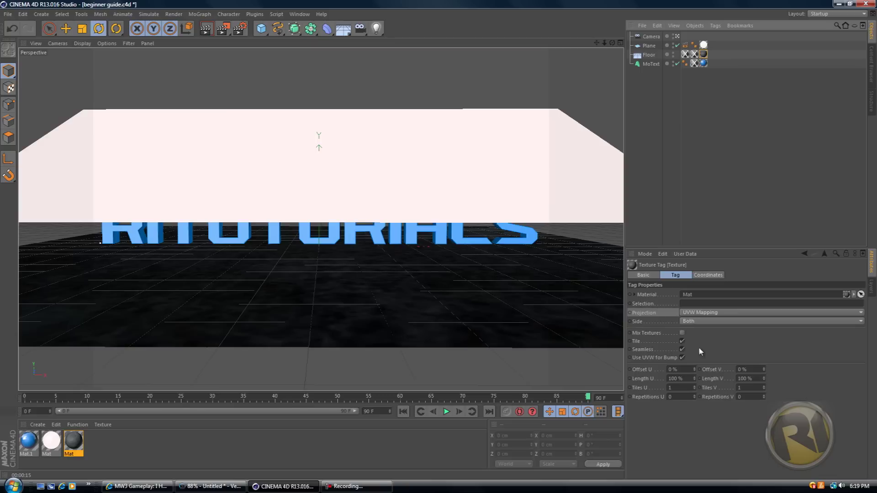
pyautogui.click(698, 314)
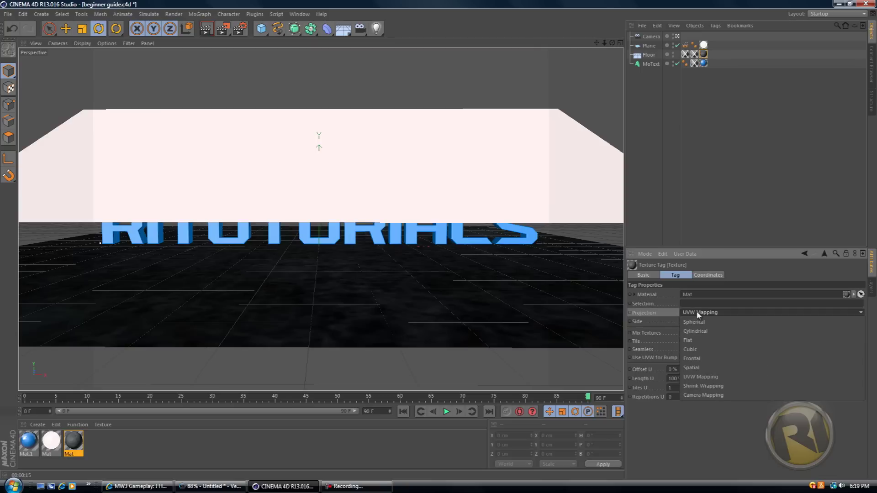
pyautogui.click(704, 350)
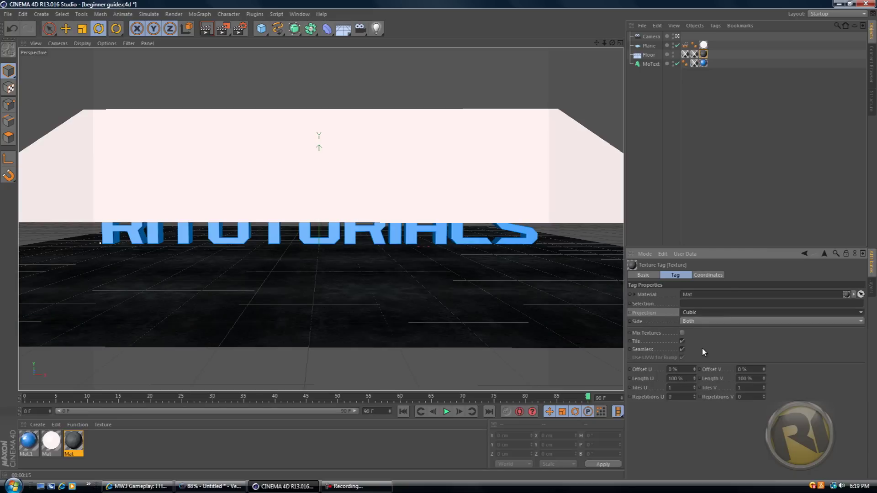
pyautogui.click(207, 28)
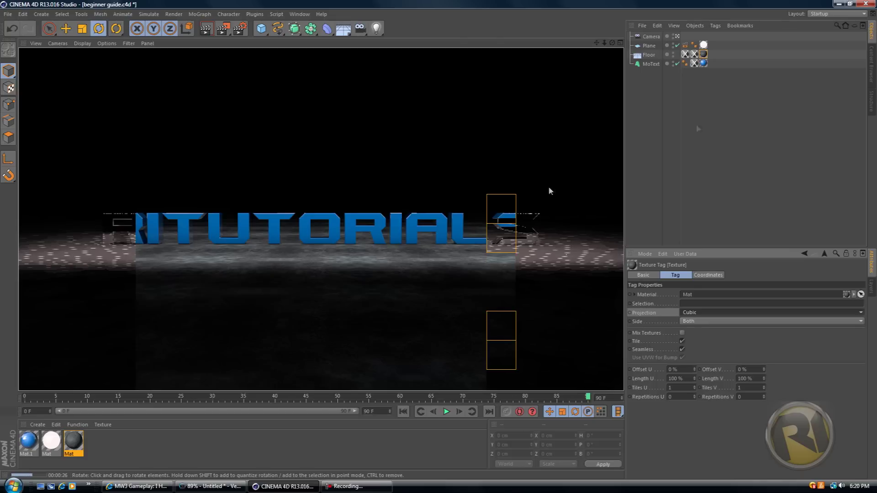
# Stop the render and delete the Mat material
pyautogui.click(369, 287)
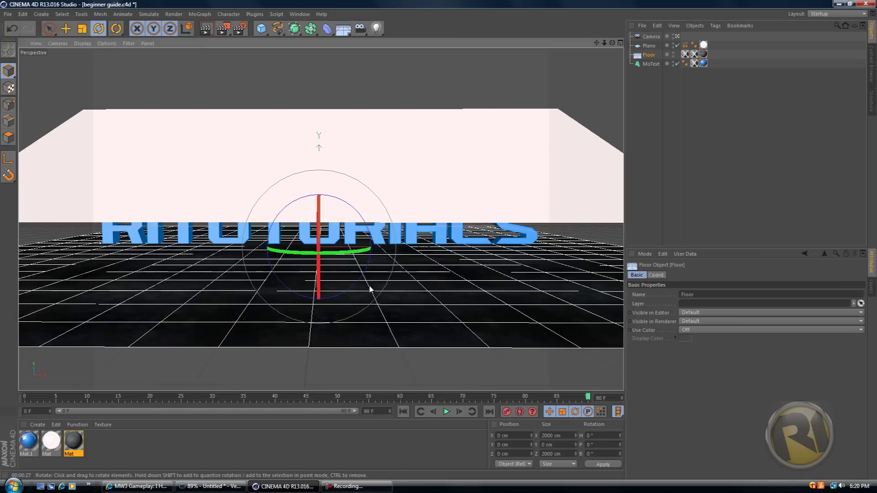
pyautogui.click(78, 444)
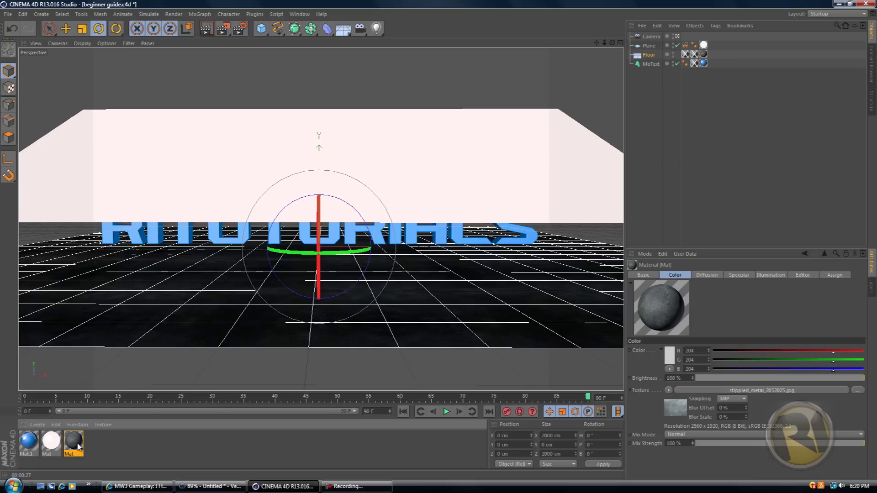
pyautogui.press('Delete')
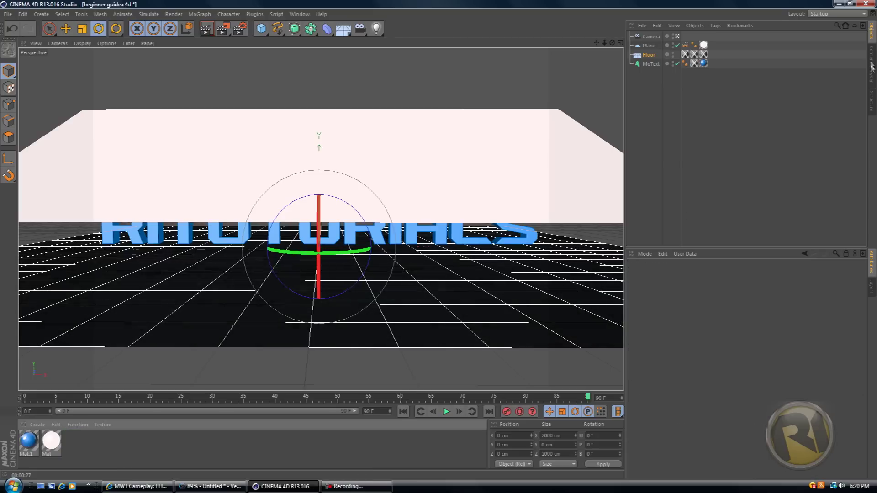
# Bring up the Content Browser and go back to the library's top level
pyautogui.click(872, 66)
pyautogui.click(872, 38)
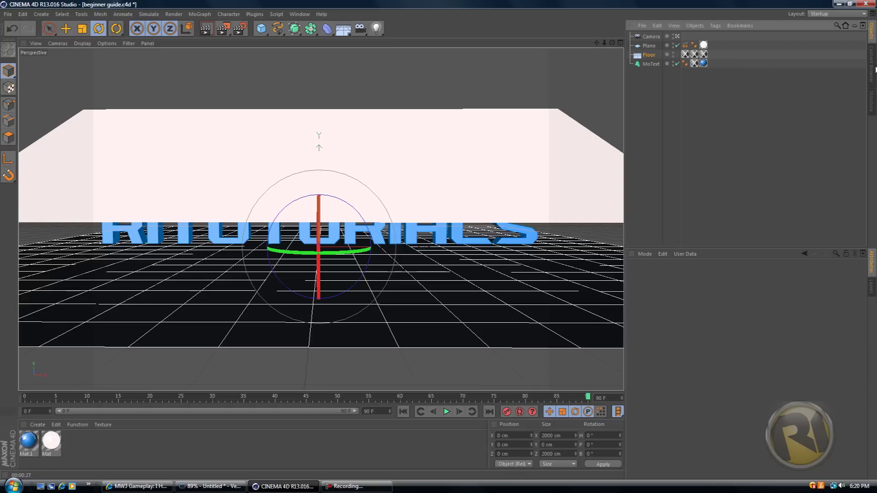
pyautogui.click(873, 61)
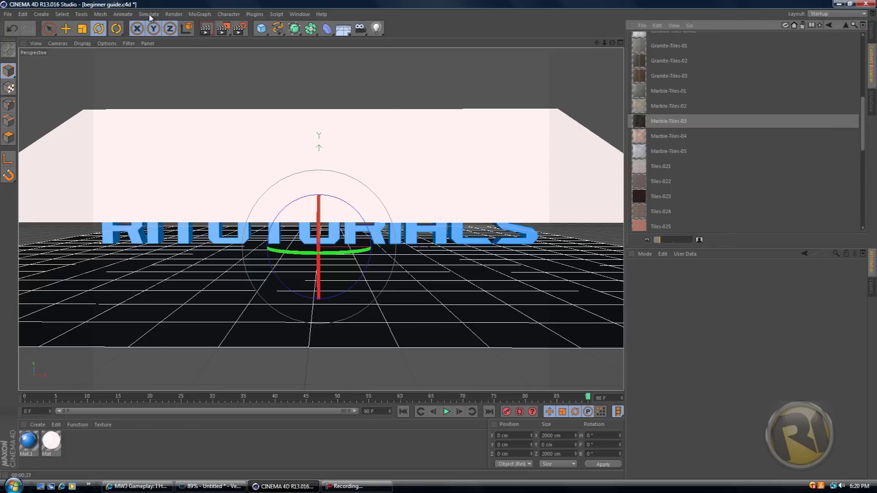
pyautogui.click(87, 15)
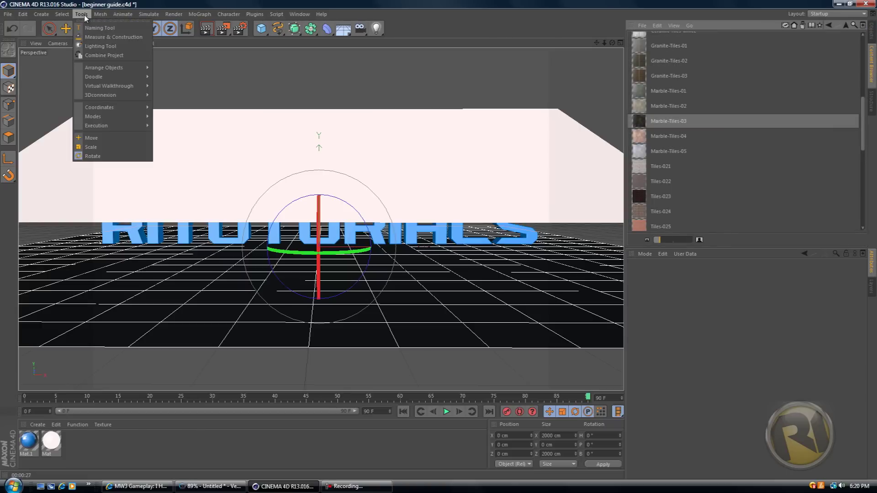
pyautogui.click(174, 13)
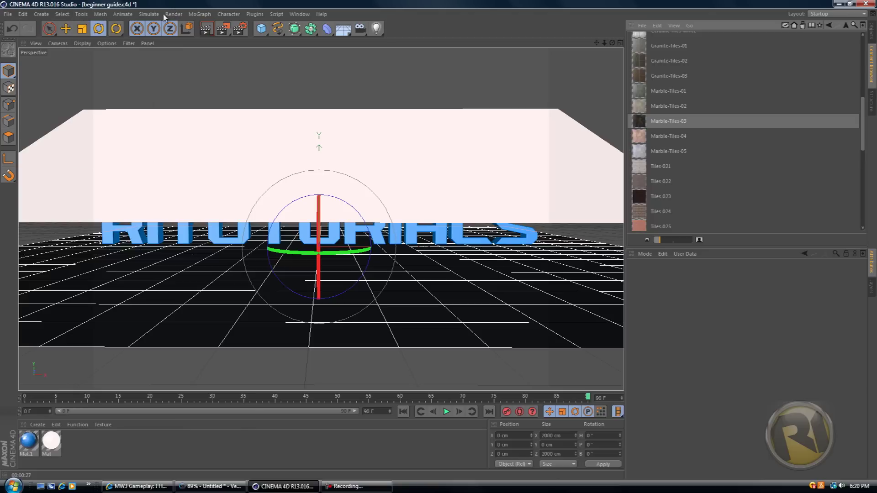
pyautogui.click(142, 15)
pyautogui.click(173, 15)
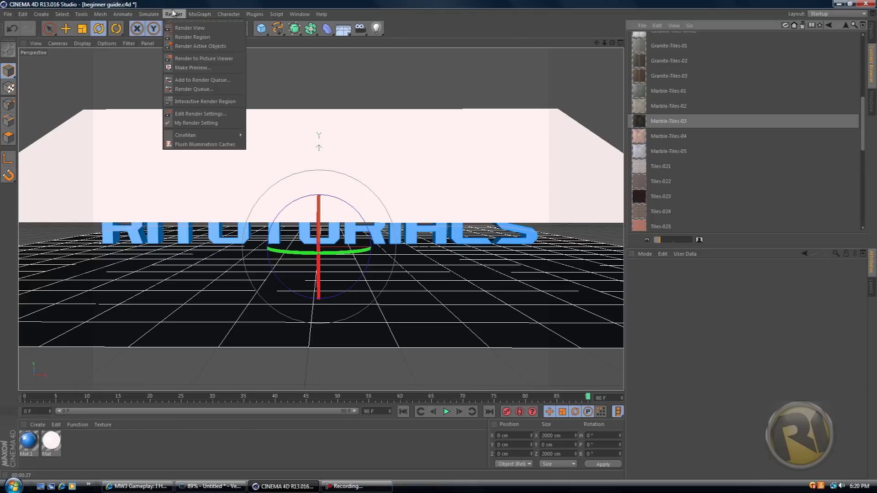
pyautogui.click(278, 4)
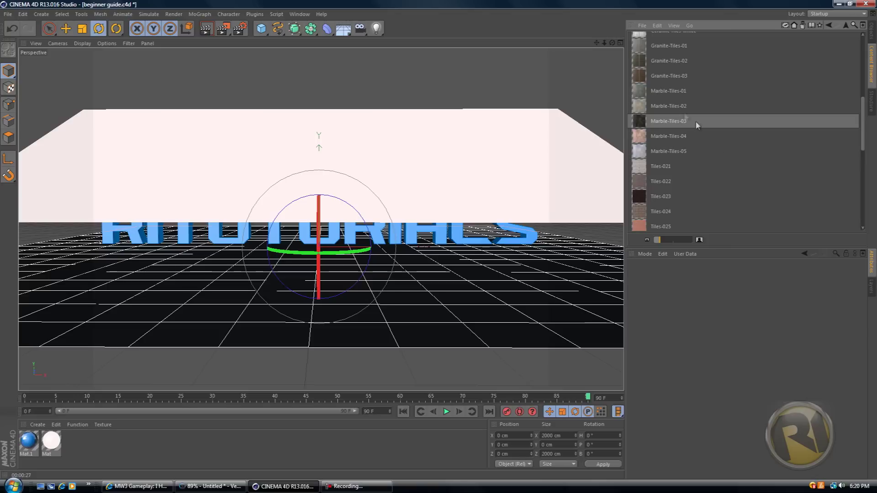
pyautogui.click(829, 25)
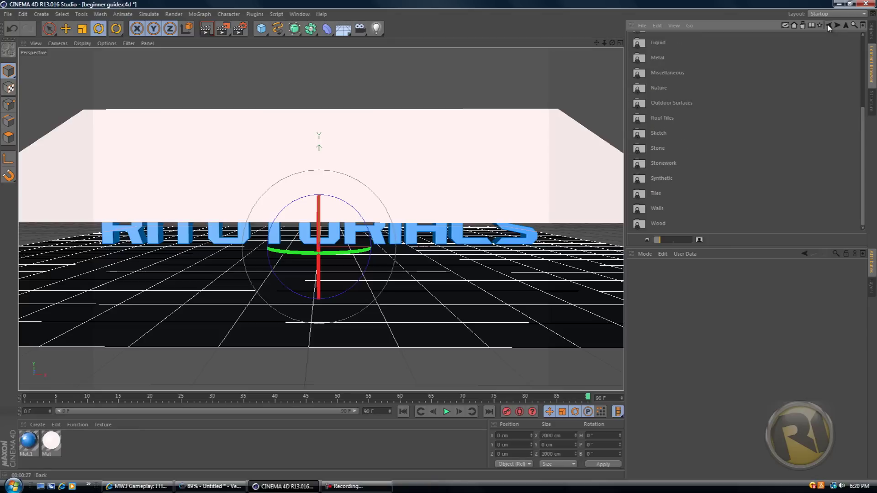
pyautogui.click(829, 26)
pyautogui.click(829, 25)
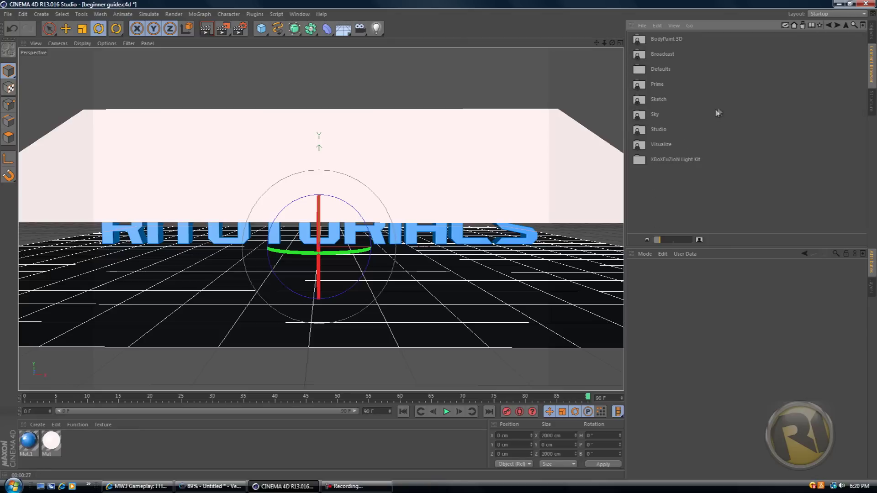
pyautogui.click(828, 26)
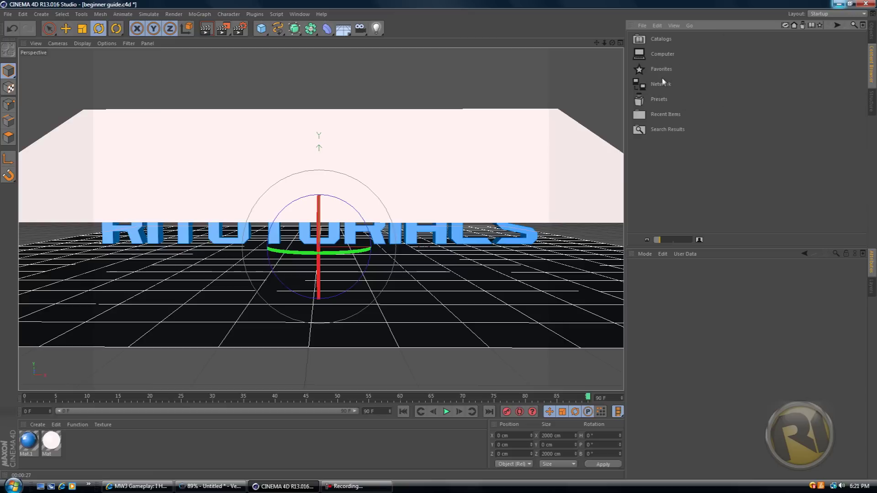
# Browse Presets > Visualize > Materials > Tiles and drag Marble-Tiles-03 onto the floor
pyautogui.doubleClick(649, 101)
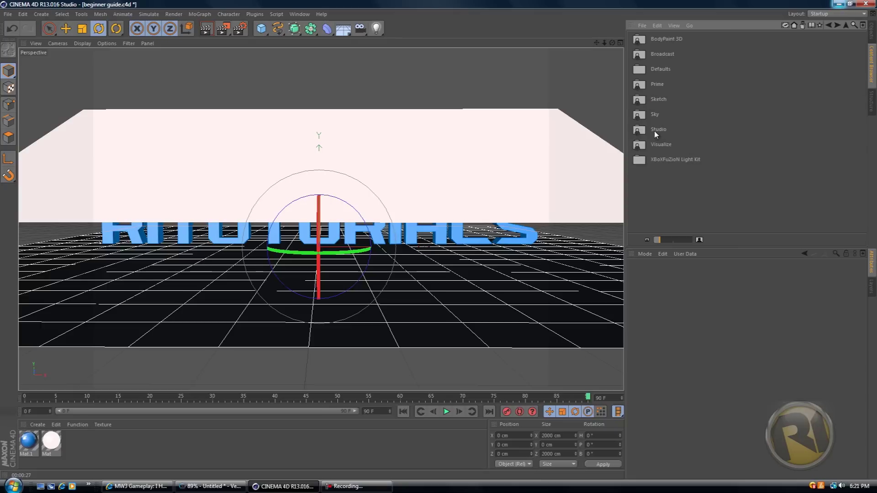
pyautogui.doubleClick(638, 145)
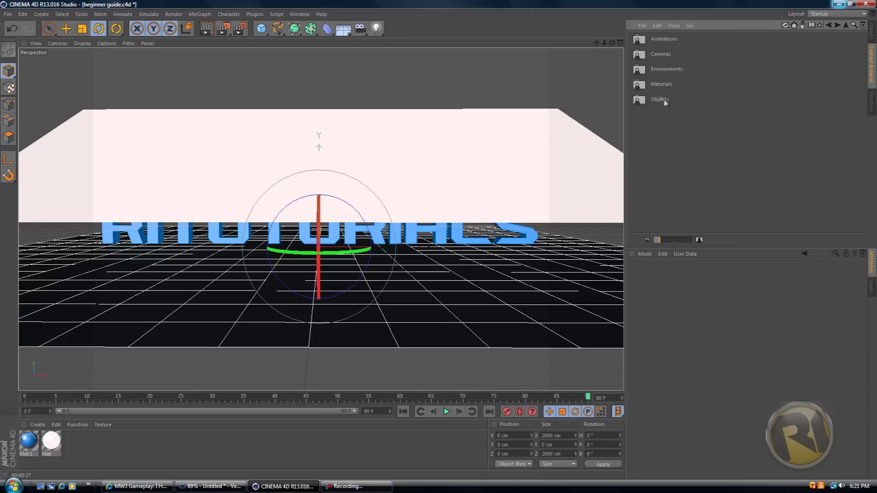
pyautogui.doubleClick(646, 85)
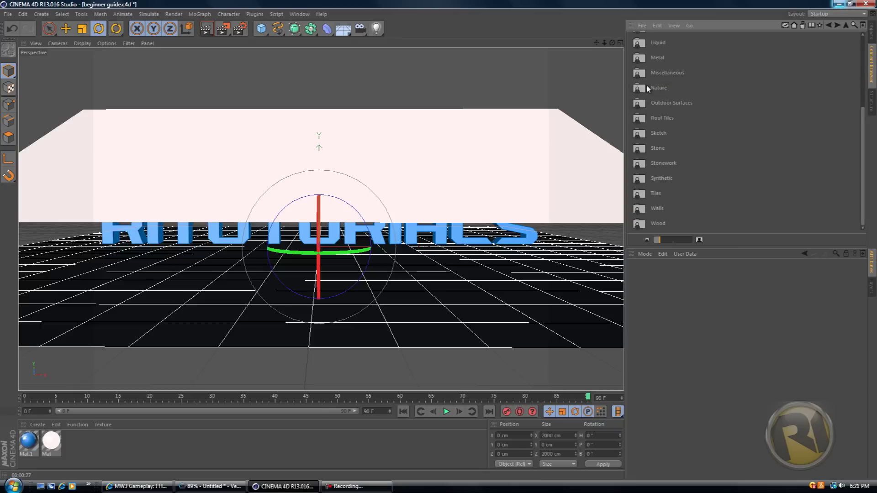
pyautogui.doubleClick(654, 193)
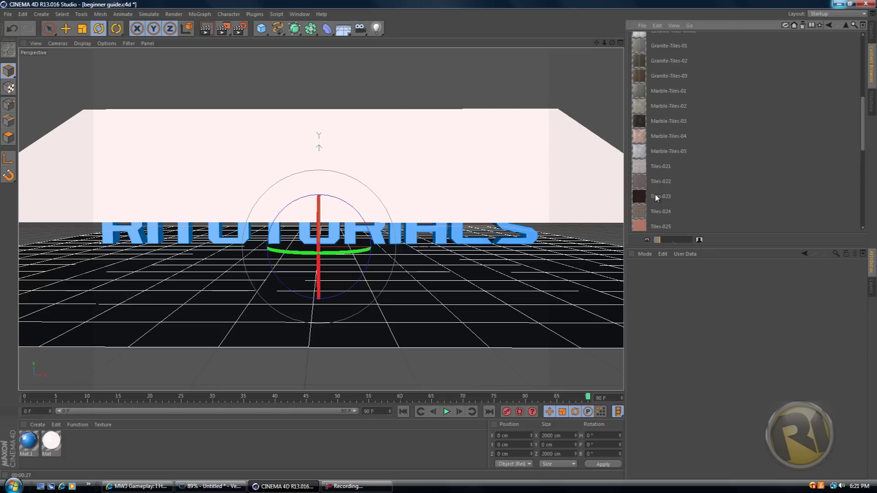
pyautogui.click(665, 120)
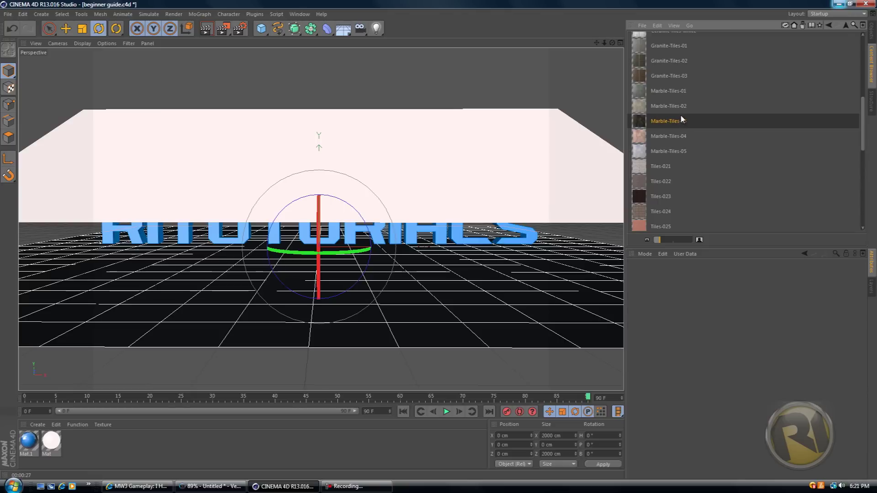
pyautogui.moveTo(680, 120); pyautogui.dragTo(438, 273)
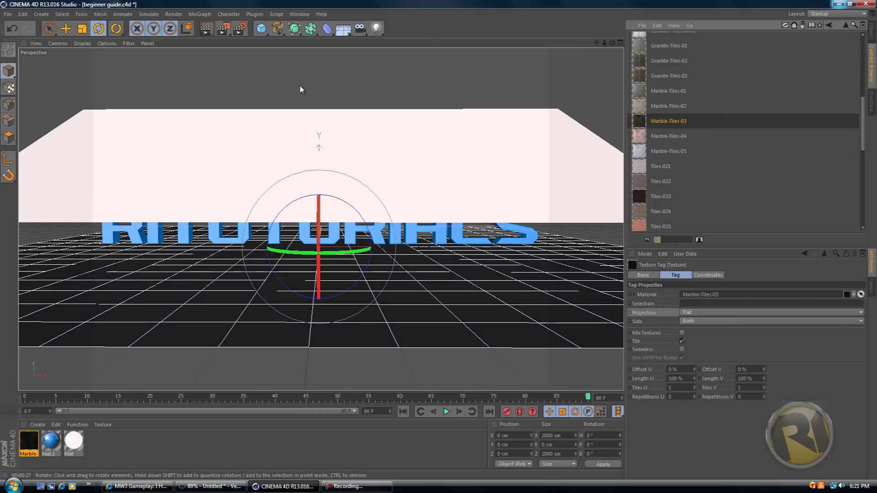
# Render the active view to preview the Marble-Tiles-03 floor under the text
pyautogui.click(208, 29)
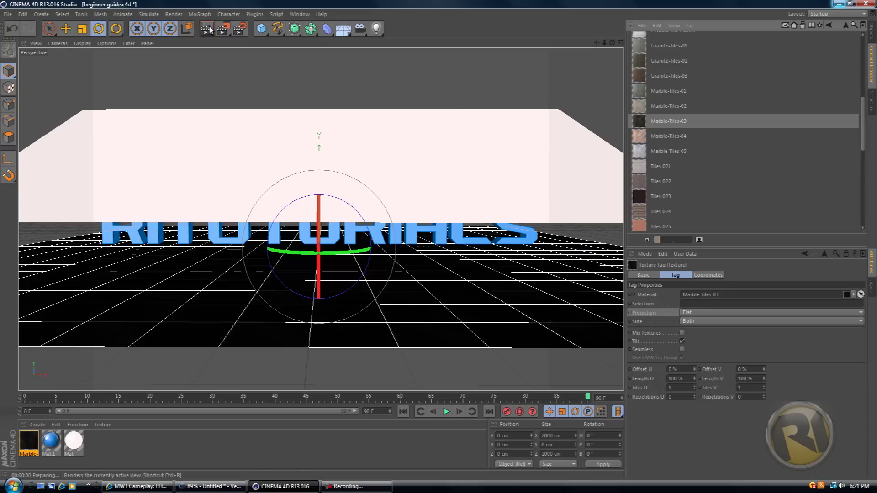